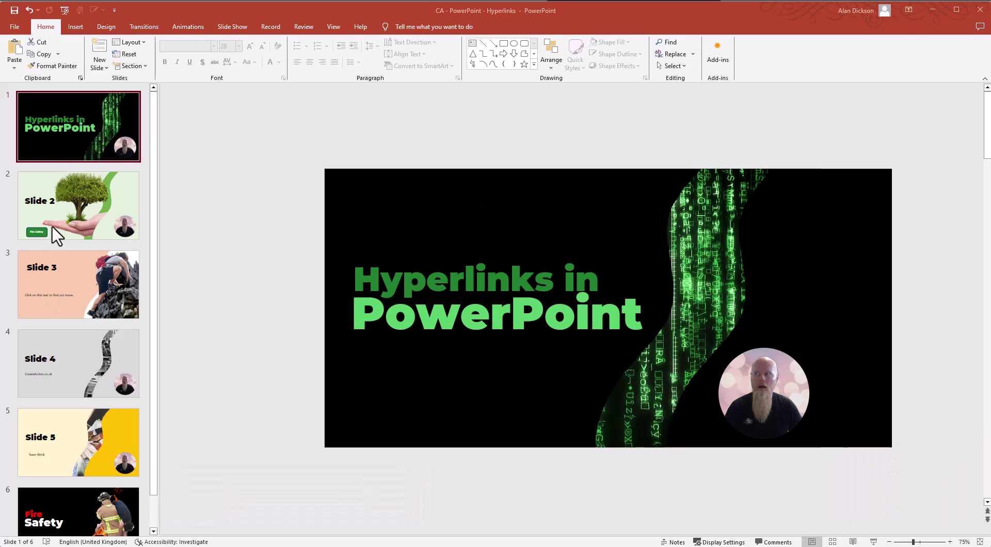
Flip through slides 2, 3 and 4, then back to the title slide
{"action": "left_click", "coordinate": [103, 223]}
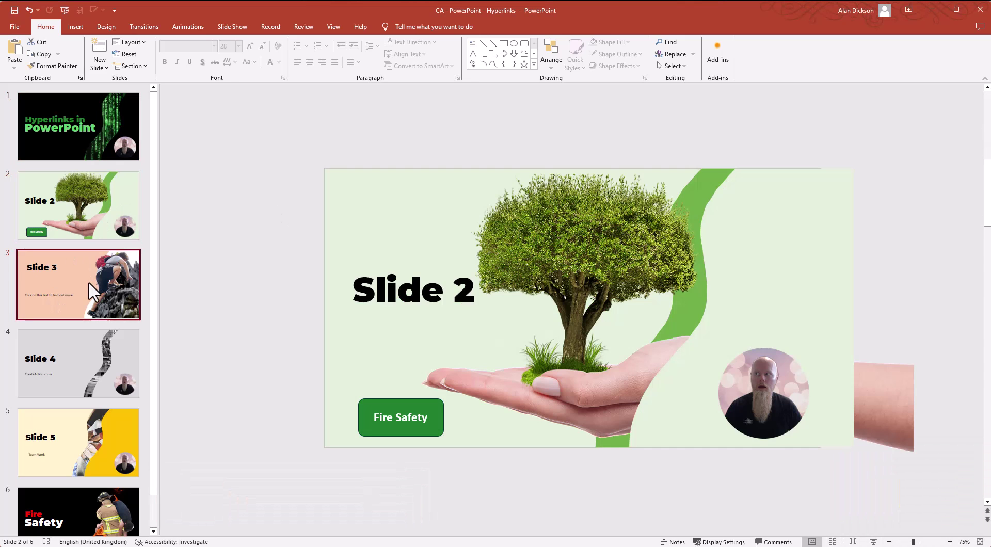
{"action": "left_click", "coordinate": [88, 281]}
{"action": "left_click", "coordinate": [85, 355]}
{"action": "left_click", "coordinate": [84, 305]}
{"action": "left_click", "coordinate": [76, 212]}
{"action": "left_click", "coordinate": [72, 126]}
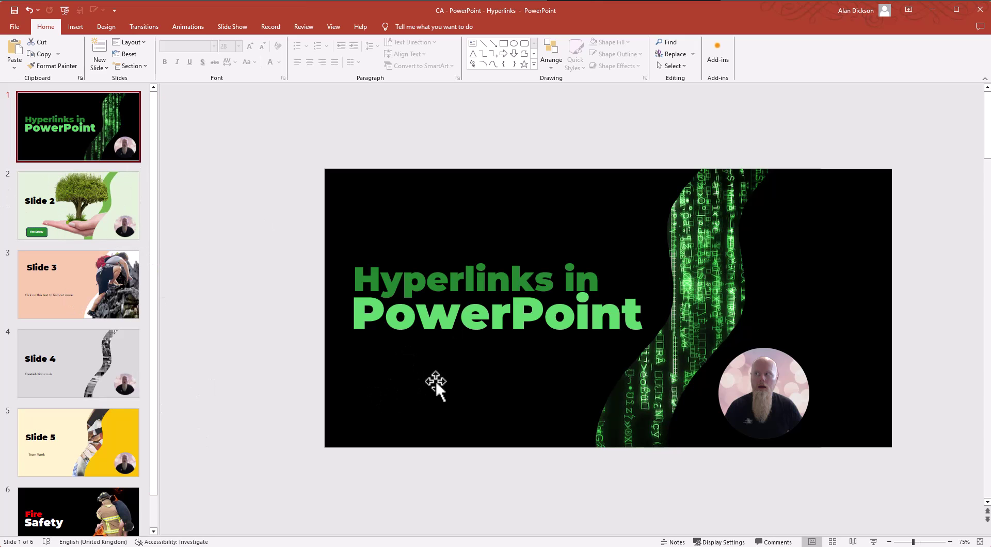
Look over slide 5 (Team Work), slide 3 and slide 4 with CreateAction.co.uk
{"action": "left_click", "coordinate": [113, 413]}
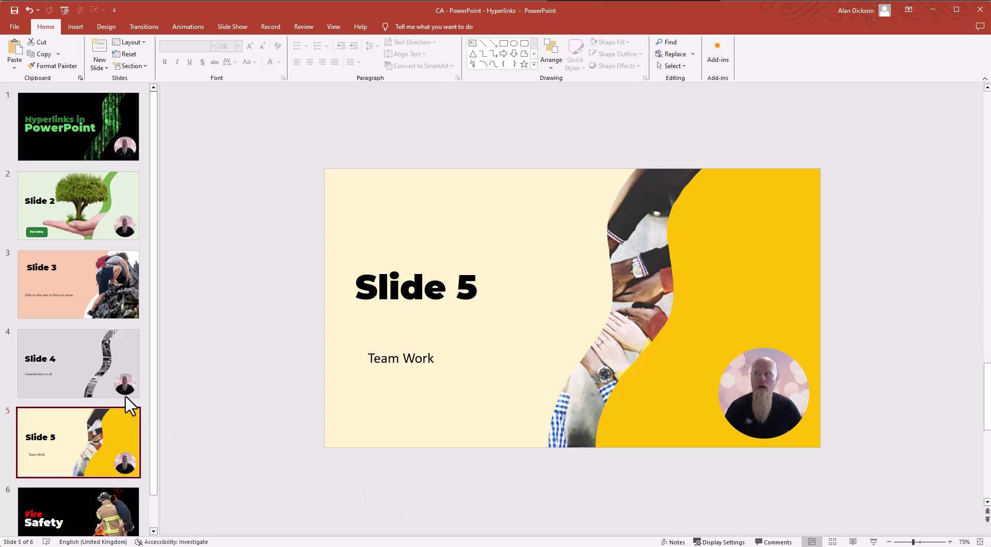
{"action": "left_click", "coordinate": [78, 281]}
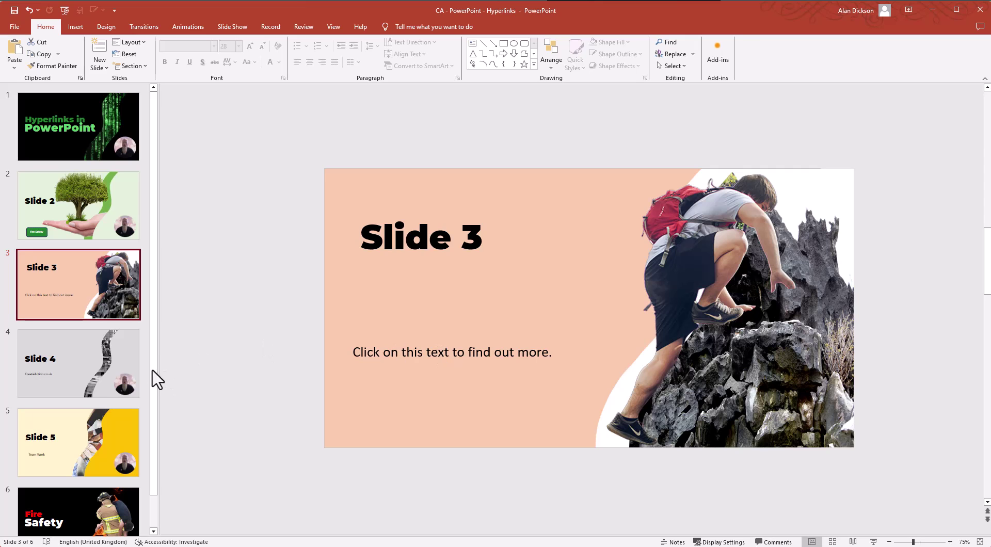
{"action": "left_click", "coordinate": [129, 372]}
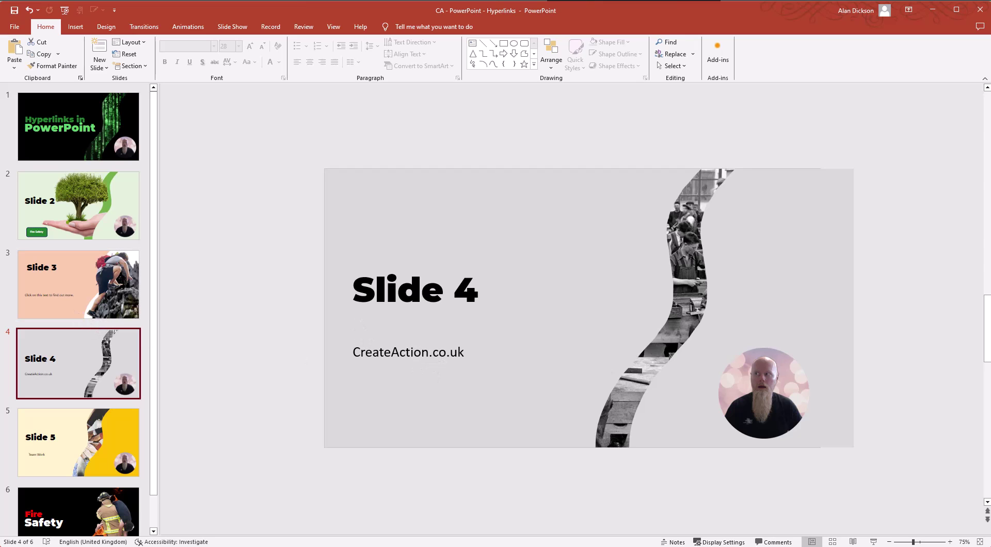
{"action": "key", "text": "alt+Tab"}
{"action": "left_click", "coordinate": [381, 405]}
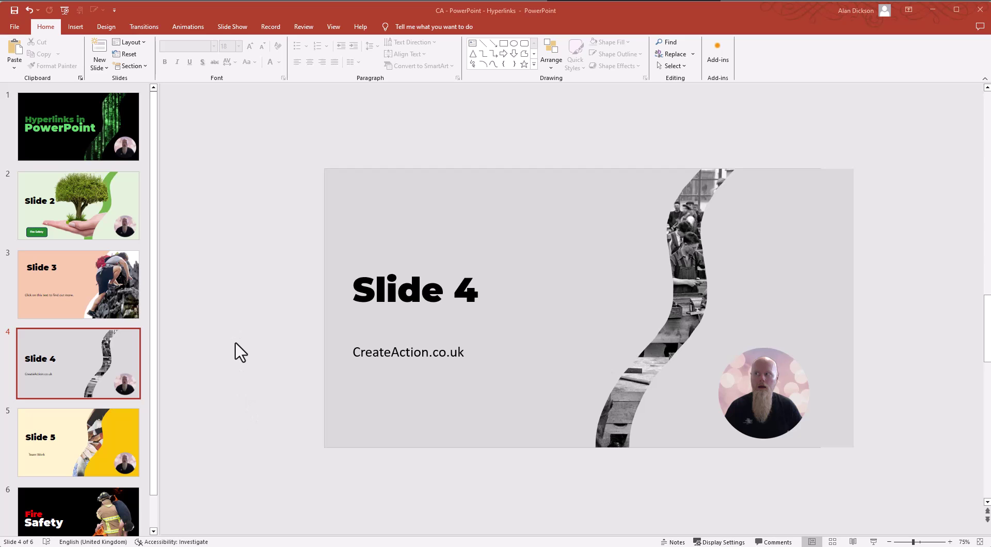
Return to the title slide, then go via slide 2 to slide 3
{"action": "left_click", "coordinate": [101, 141]}
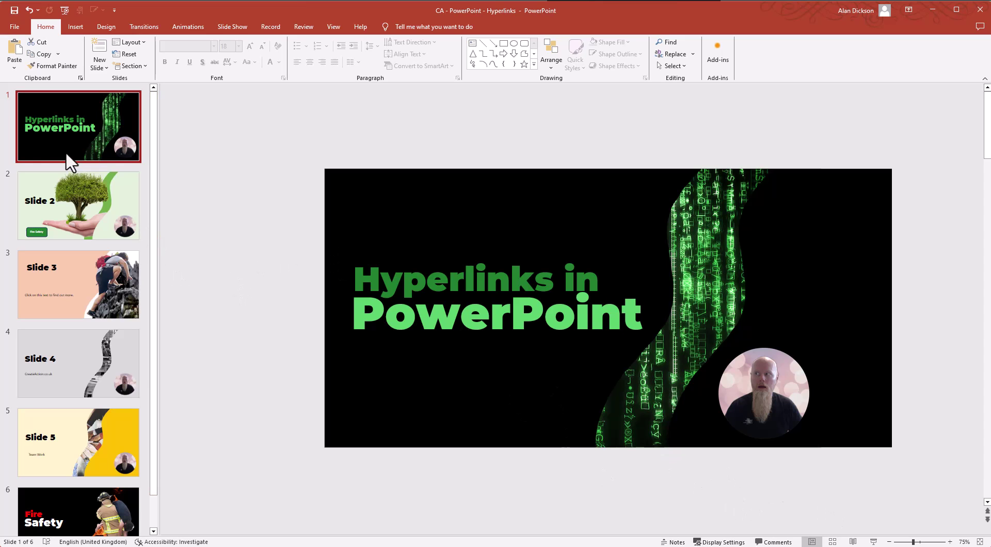
{"action": "left_click", "coordinate": [108, 227]}
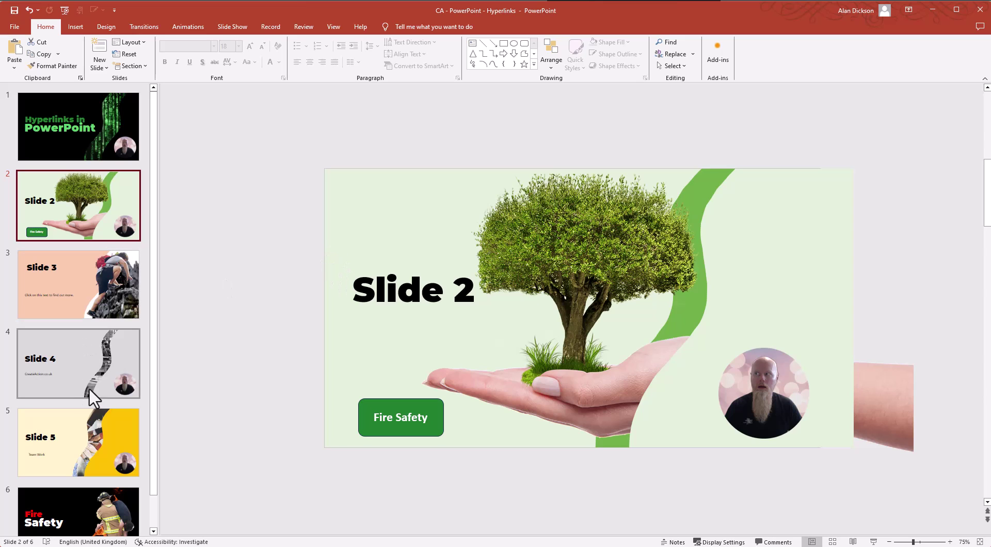
{"action": "left_click", "coordinate": [103, 306]}
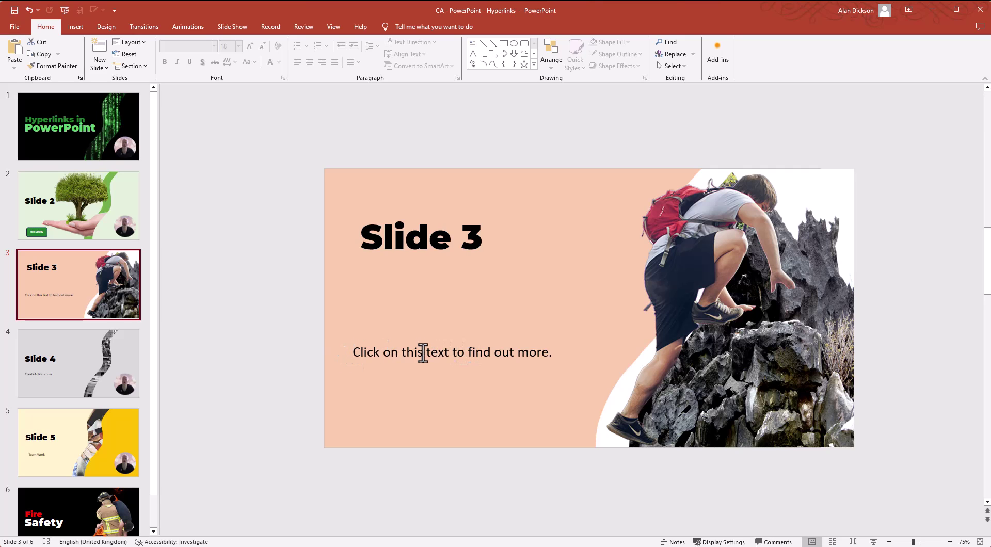
Select 'Click on this text' on slide 3 and choose Hyperlink from its context menu
{"action": "left_click_drag", "start_coordinate": [426, 353], "coordinate": [490, 356]}
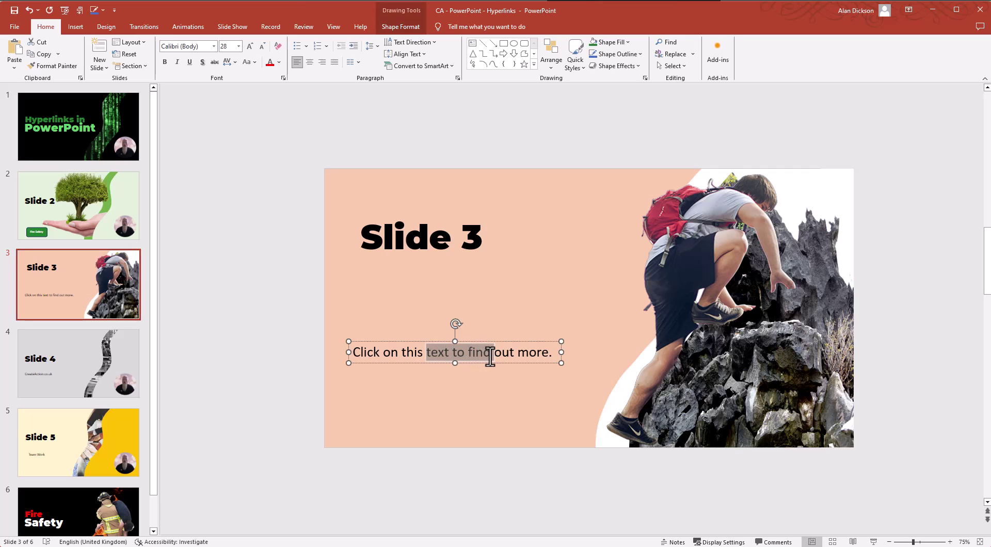
{"action": "left_click", "coordinate": [390, 353]}
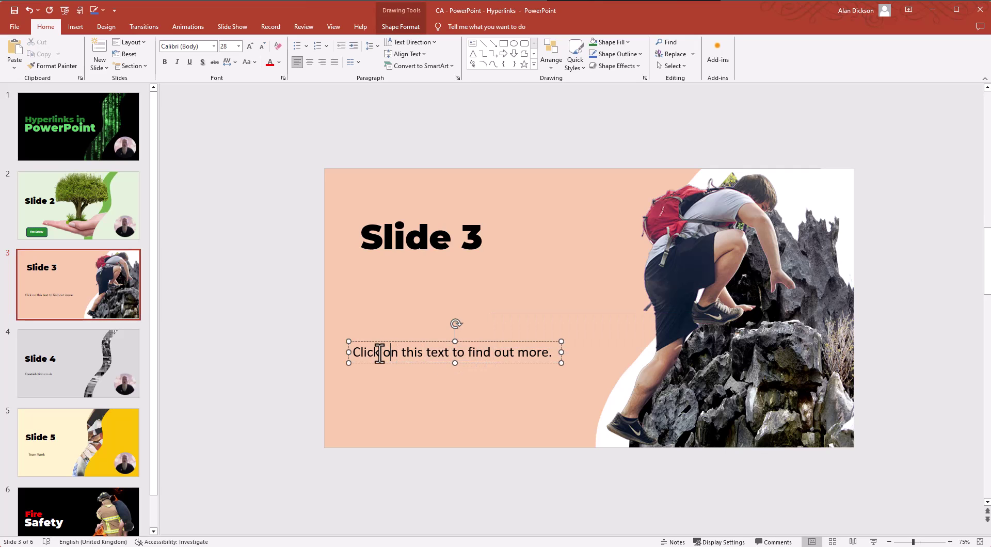
{"action": "left_click_drag", "start_coordinate": [354, 353], "coordinate": [452, 355]}
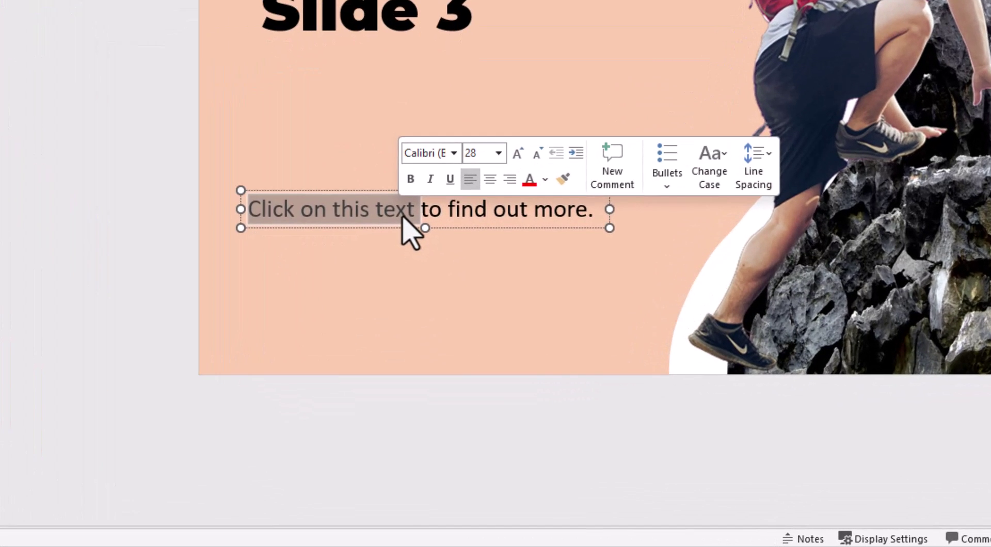
{"action": "right_click", "coordinate": [403, 217]}
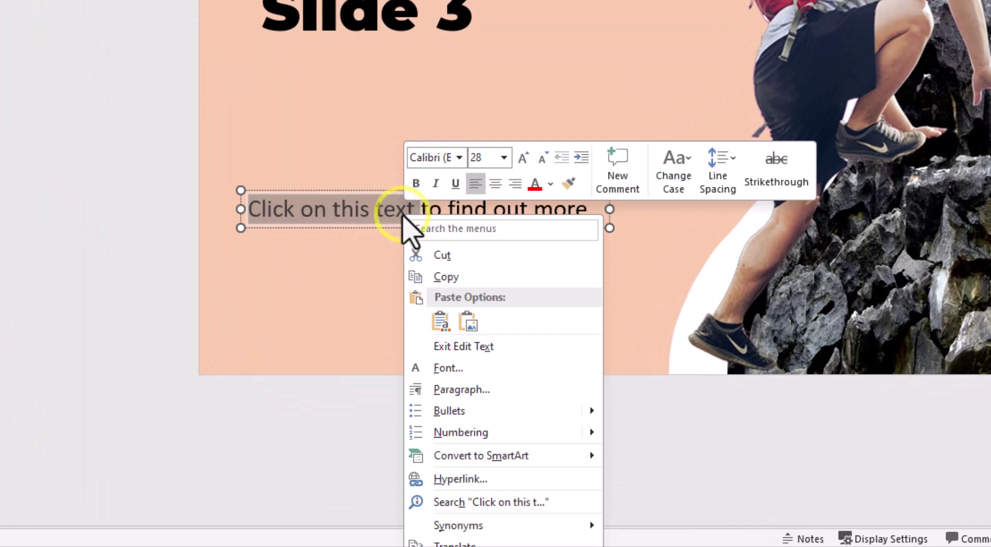
{"action": "left_click", "coordinate": [485, 479]}
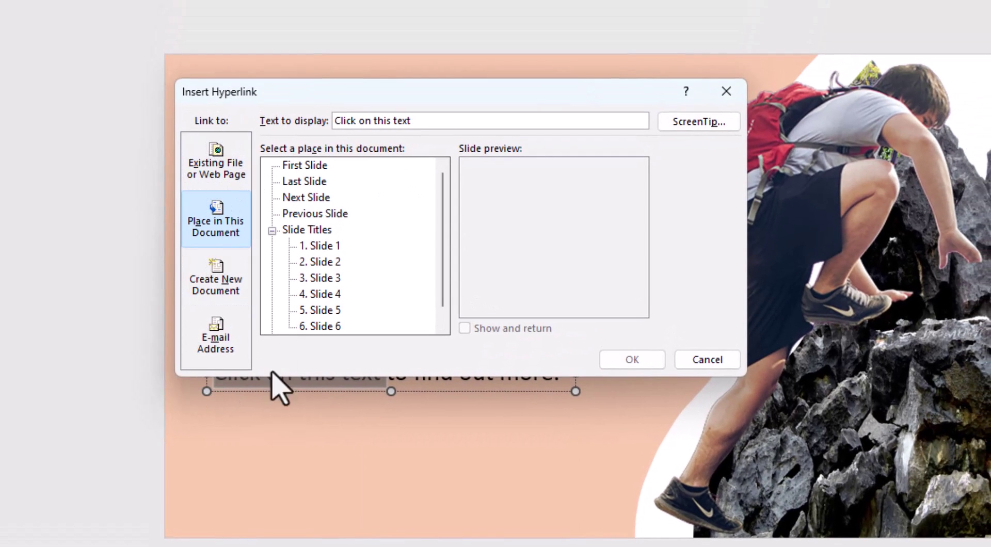
{"action": "left_click", "coordinate": [214, 176]}
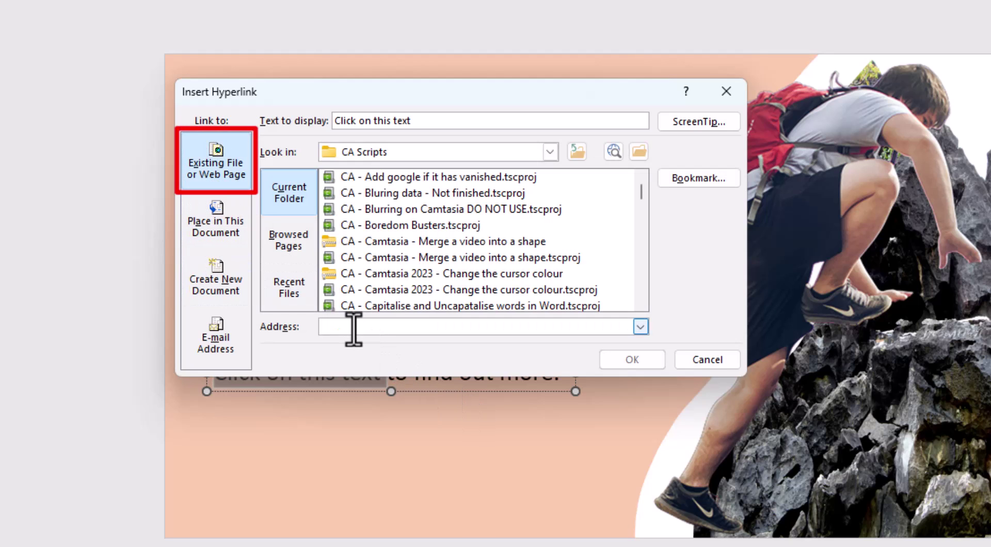
{"action": "type", "text": "www.google.com"}
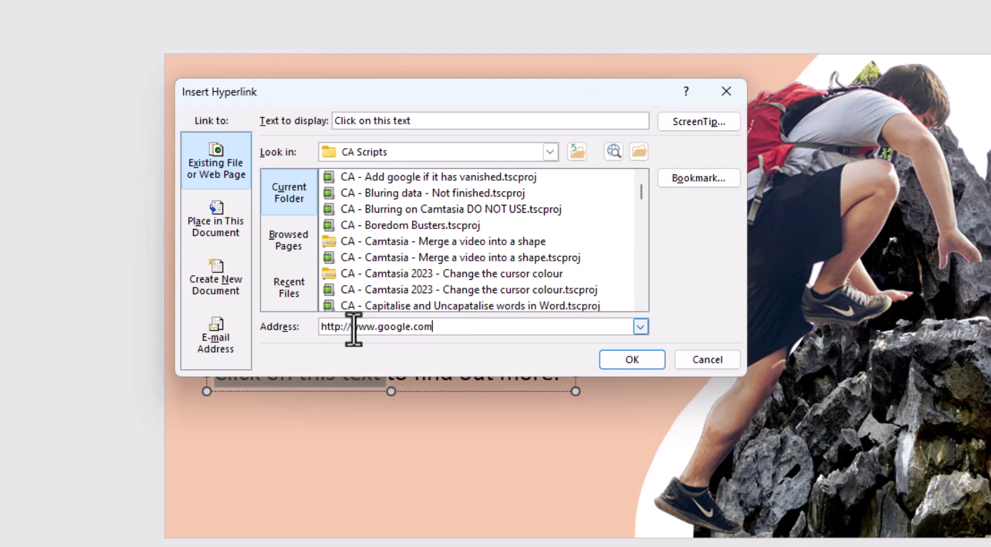
{"action": "left_click", "coordinate": [631, 359]}
{"action": "left_click", "coordinate": [449, 534]}
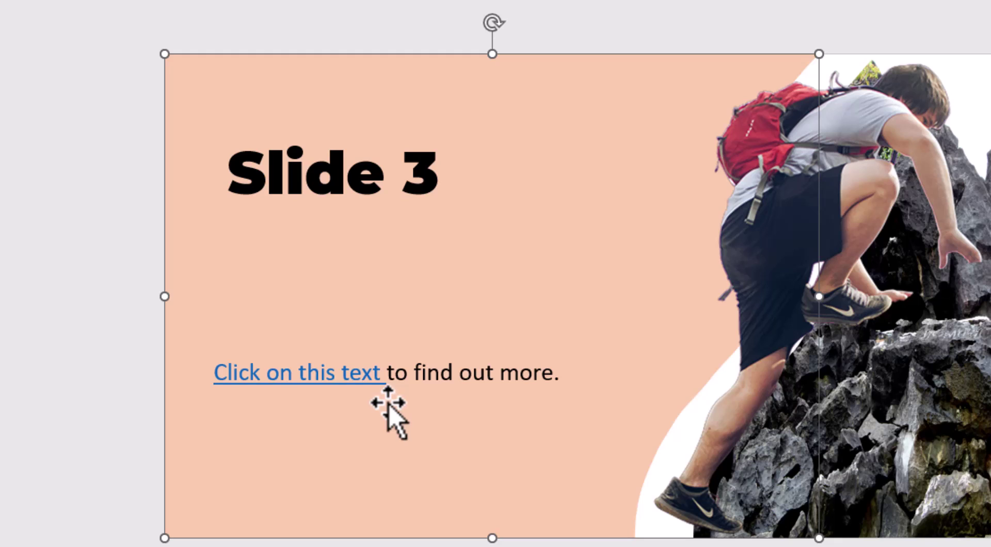
Select 'Click on this text' and apply red with Font Color
{"action": "double_click", "coordinate": [381, 378]}
{"action": "left_click_drag", "start_coordinate": [316, 378], "coordinate": [261, 464]}
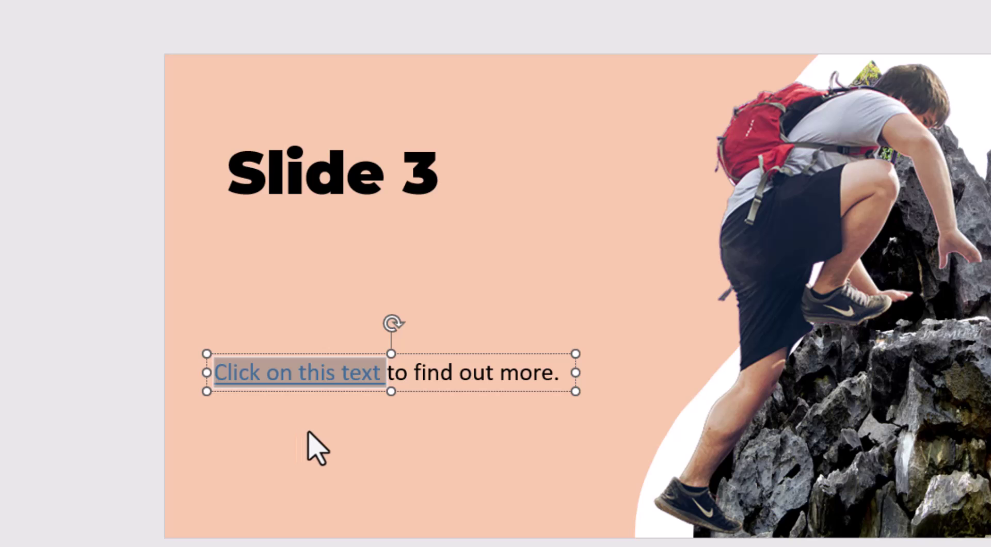
{"action": "left_click", "coordinate": [241, 402]}
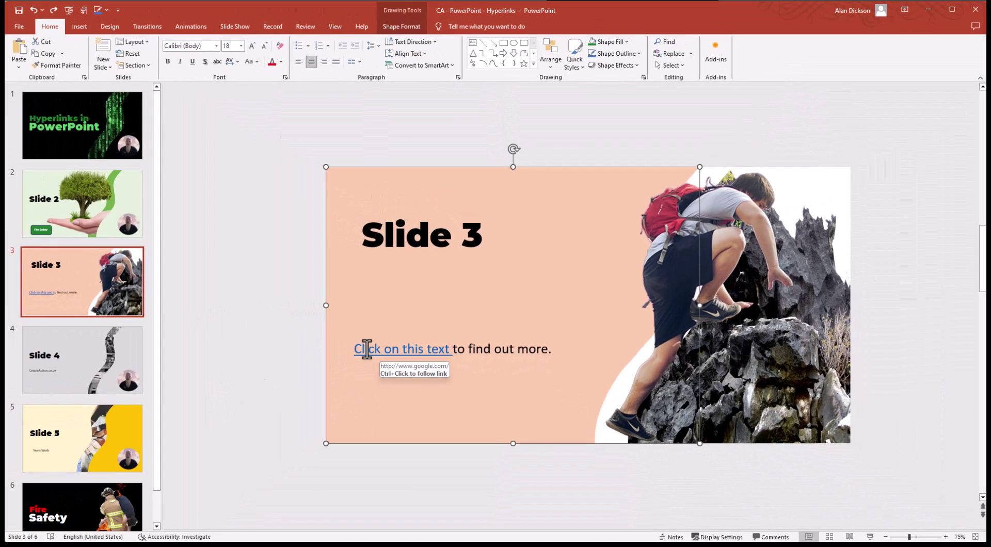
{"action": "left_click_drag", "start_coordinate": [450, 349], "coordinate": [368, 351]}
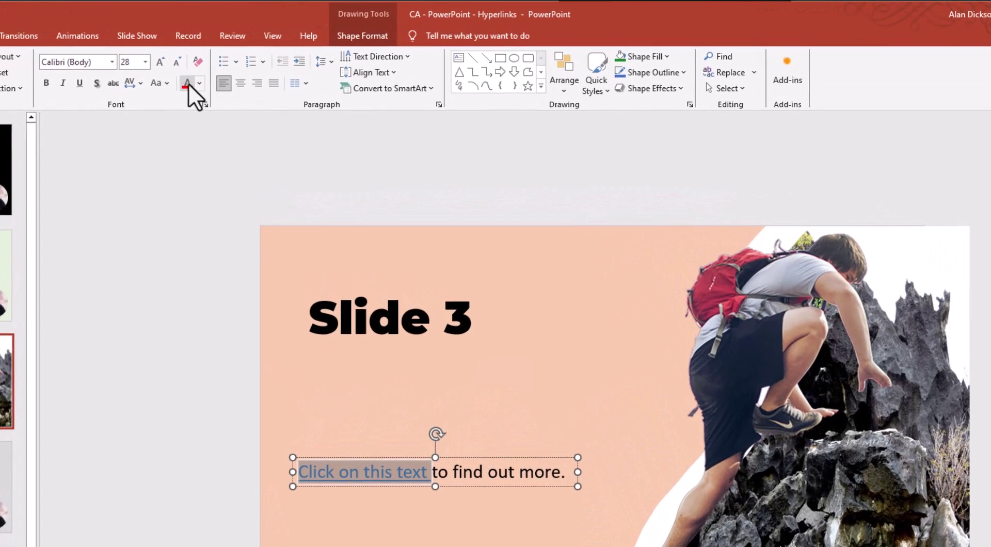
{"action": "left_click", "coordinate": [188, 83]}
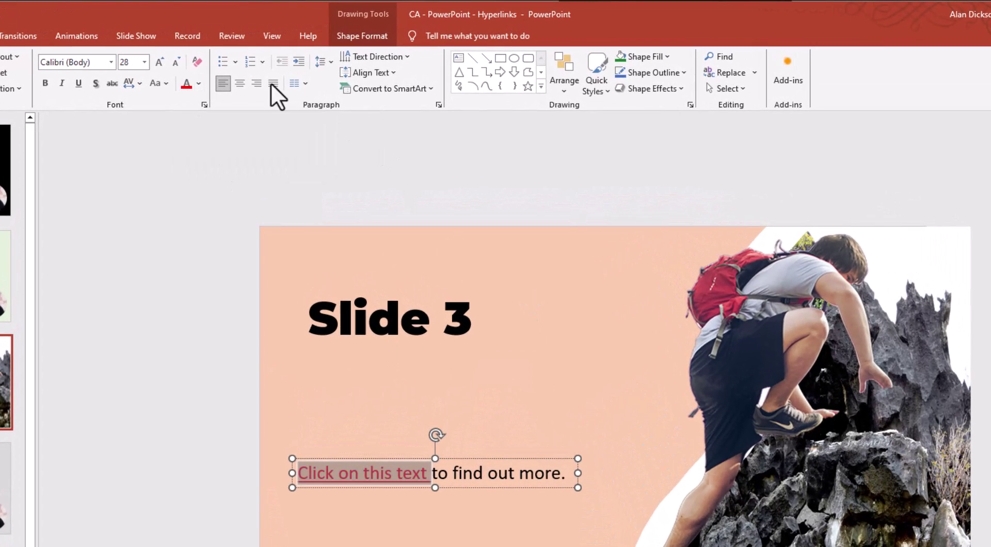
Close the font colour choices unchanged and reselect the link text
{"action": "left_click", "coordinate": [200, 82]}
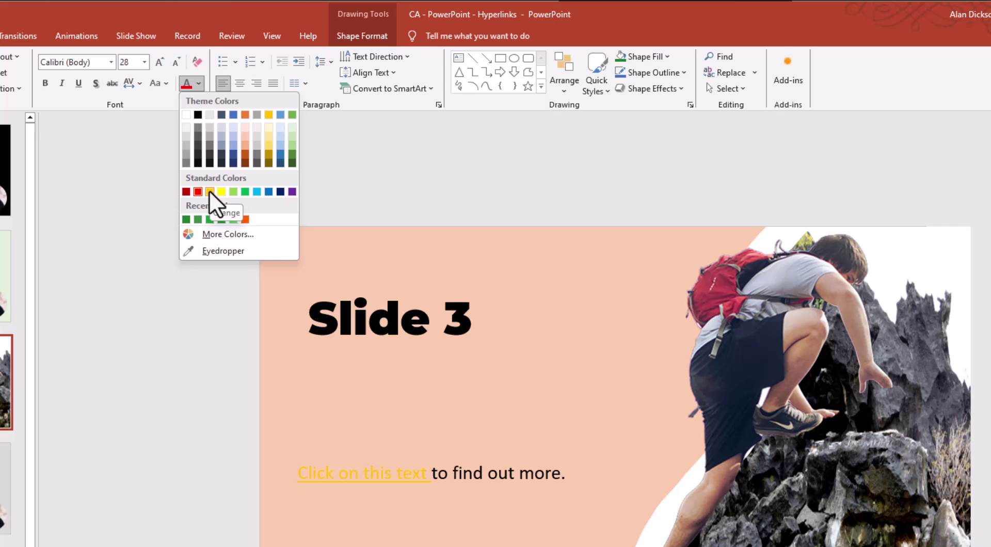
{"action": "left_click", "coordinate": [324, 355]}
{"action": "left_click", "coordinate": [423, 413]}
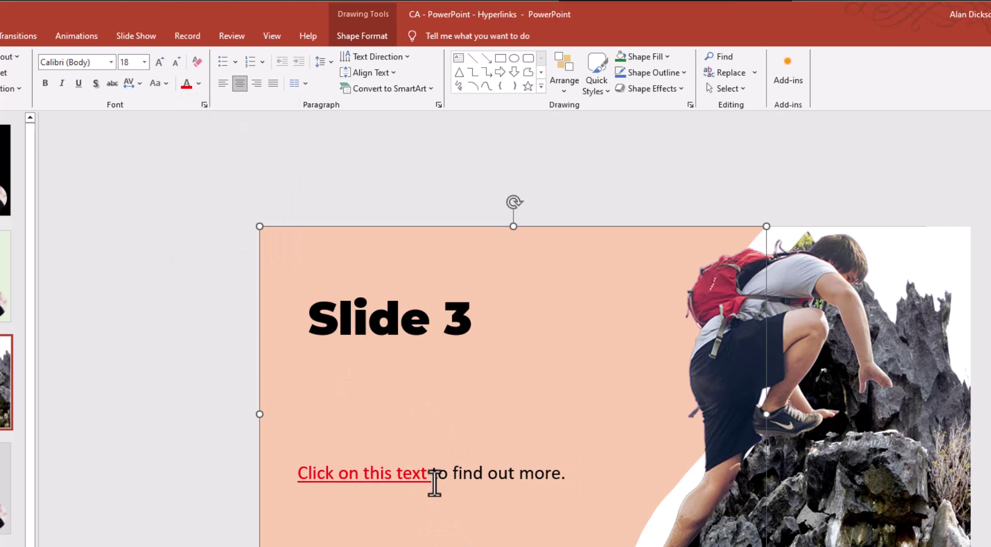
{"action": "mouse_move", "coordinate": [418, 482]}
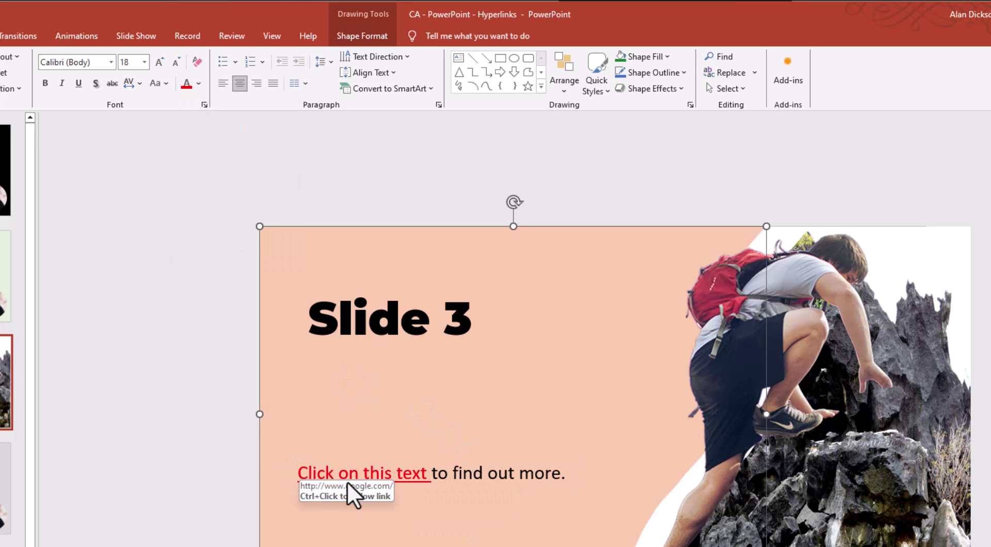
{"action": "left_click_drag", "start_coordinate": [431, 474], "coordinate": [314, 471]}
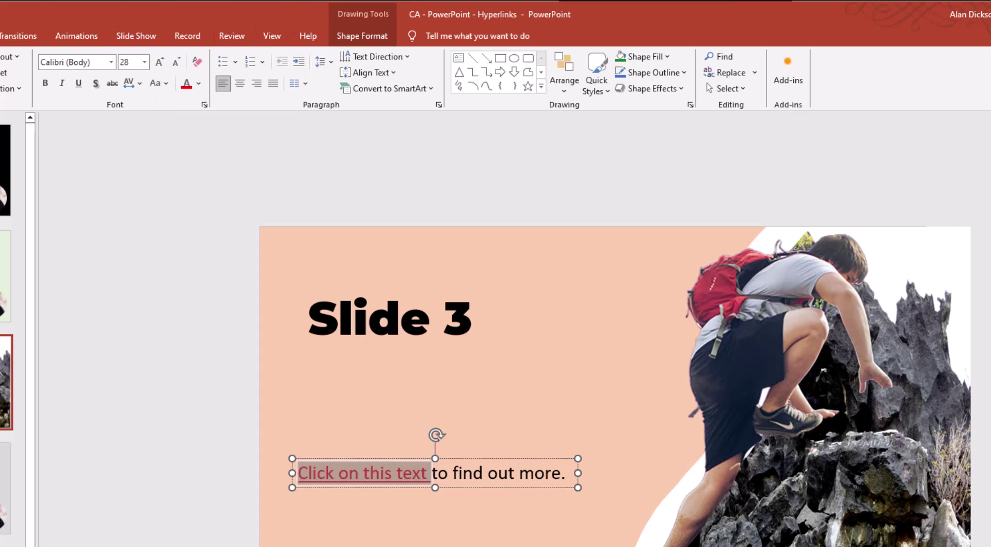
Give the link text a single-line white underline in the Font dialog
{"action": "left_click", "coordinate": [204, 106]}
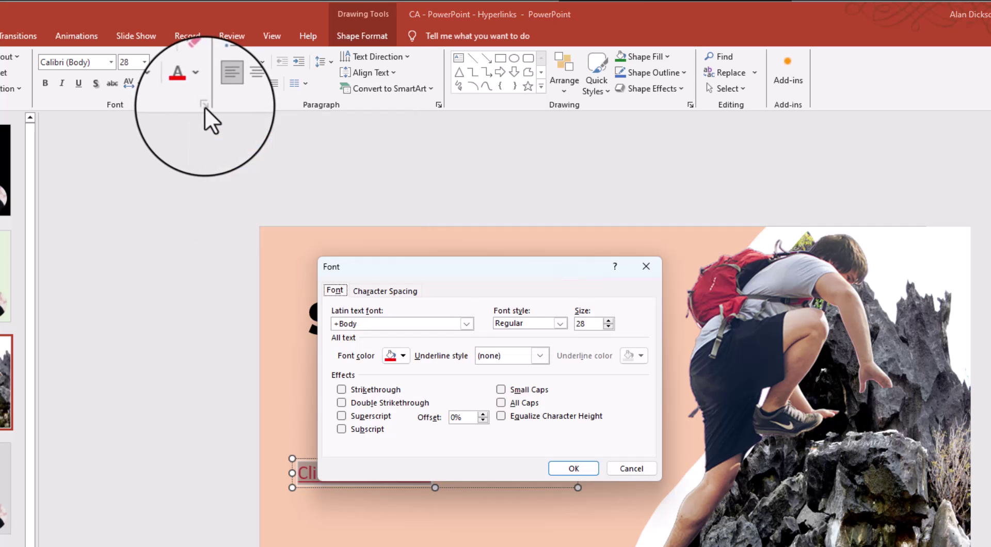
{"action": "left_click_drag", "start_coordinate": [475, 274], "coordinate": [477, 185]}
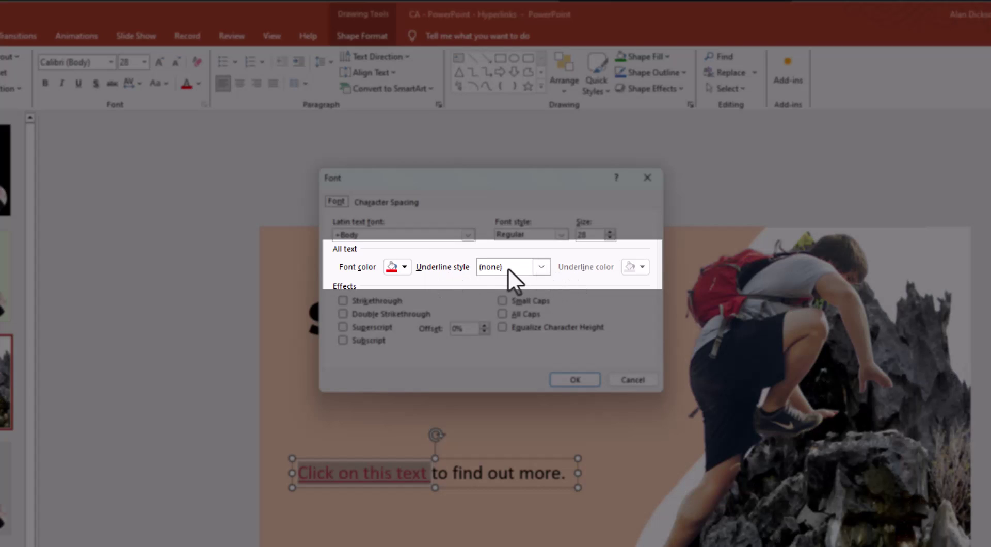
{"action": "left_click", "coordinate": [542, 269]}
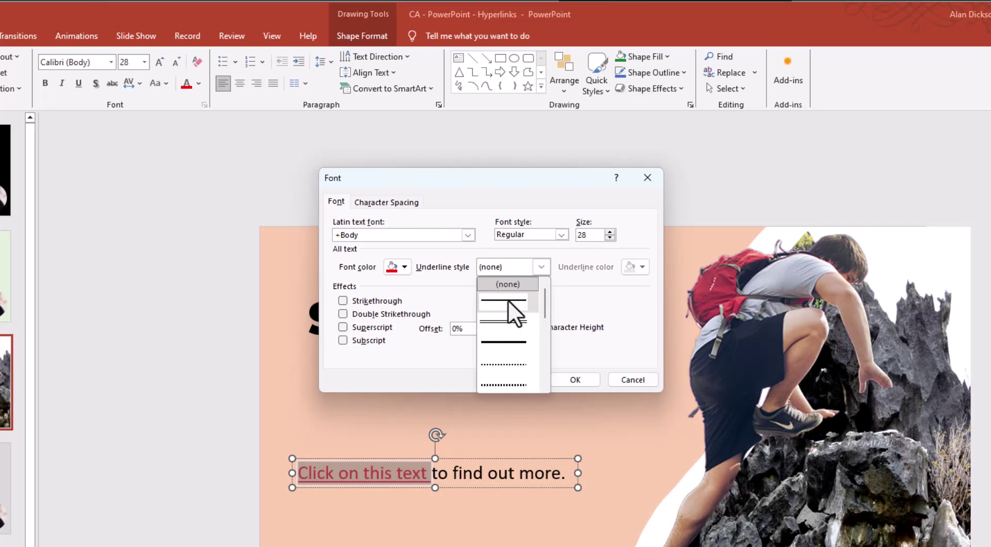
{"action": "left_click", "coordinate": [509, 302]}
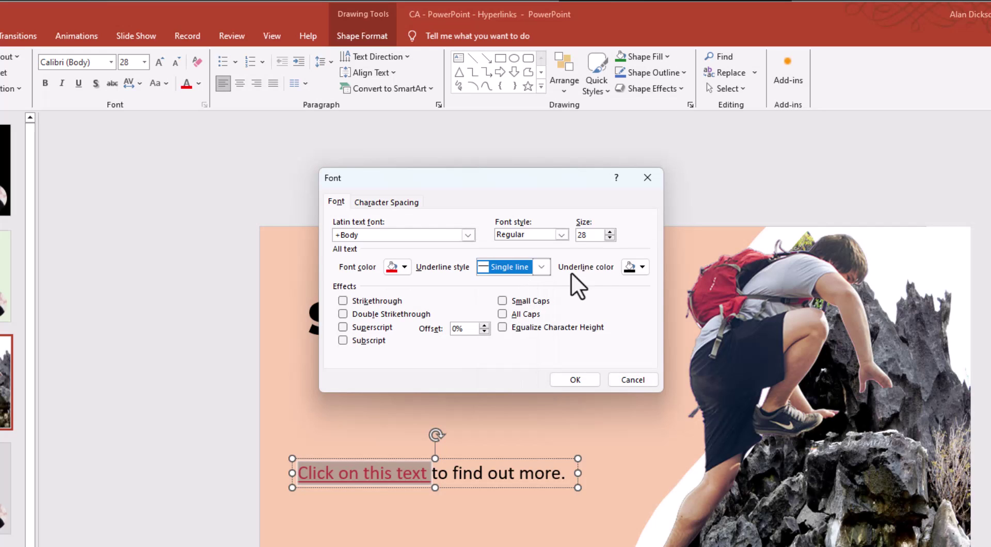
{"action": "left_click", "coordinate": [639, 268]}
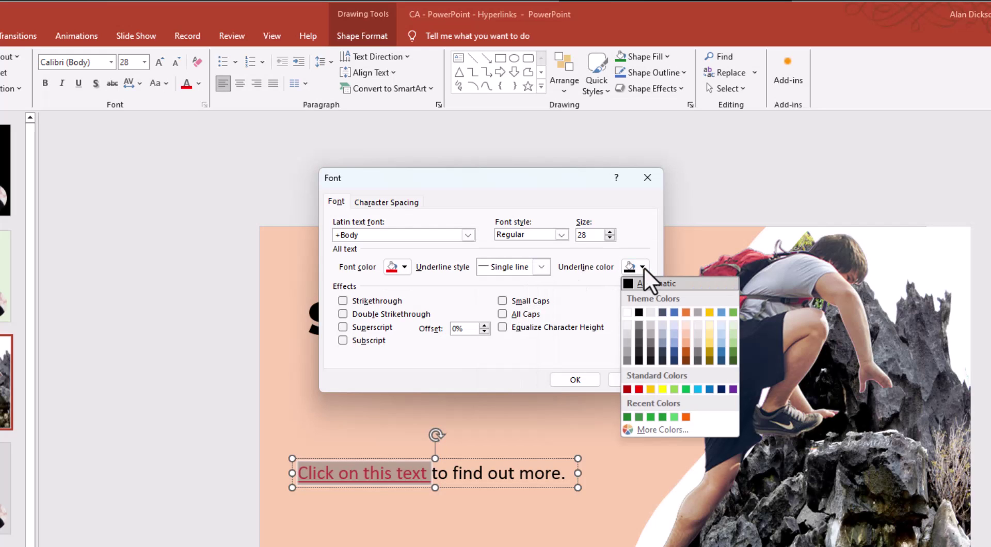
{"action": "left_click", "coordinate": [627, 312]}
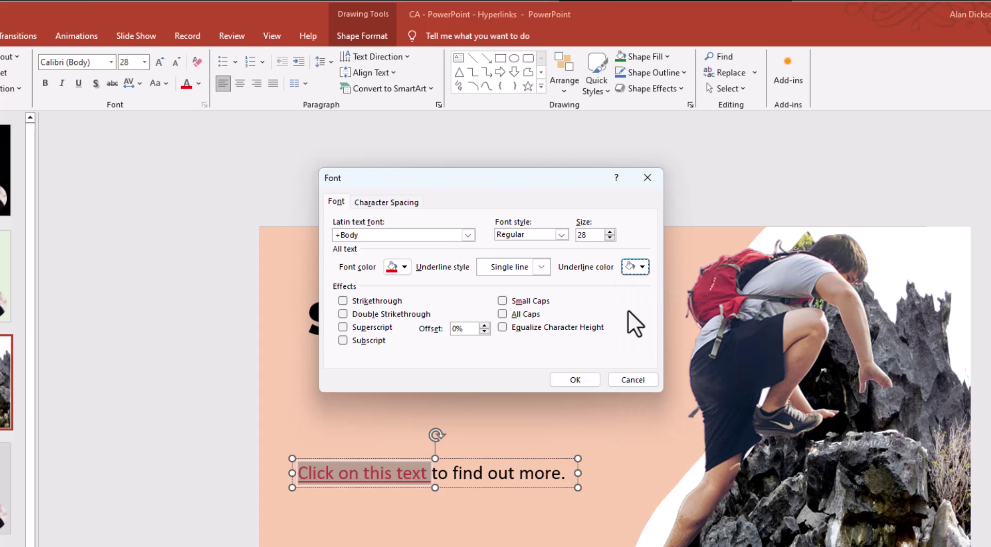
{"action": "left_click", "coordinate": [575, 379]}
Reselect 'Click on this text' and change its underline to a new palette colour
{"action": "left_click", "coordinate": [191, 529]}
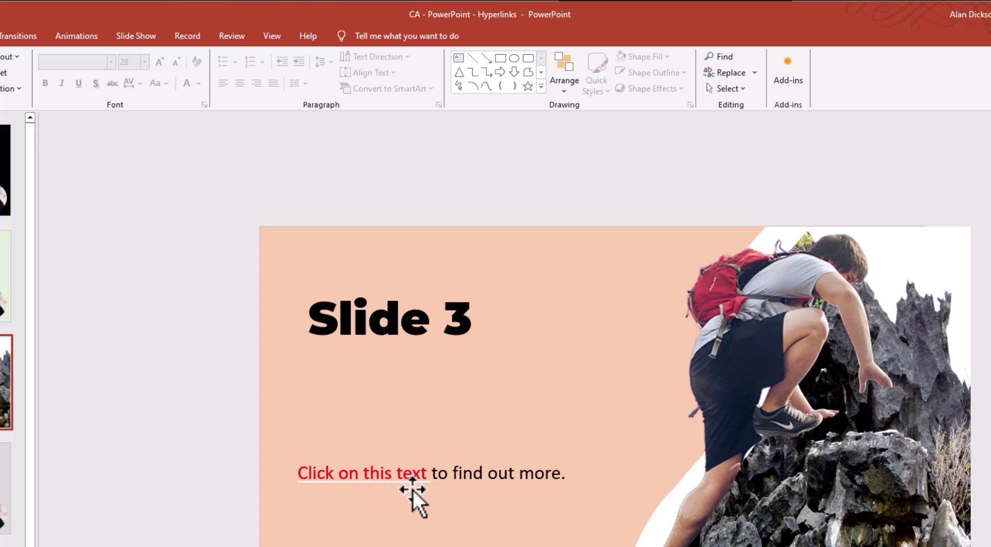
{"action": "left_click", "coordinate": [424, 477]}
{"action": "left_click_drag", "start_coordinate": [423, 477], "coordinate": [320, 480]}
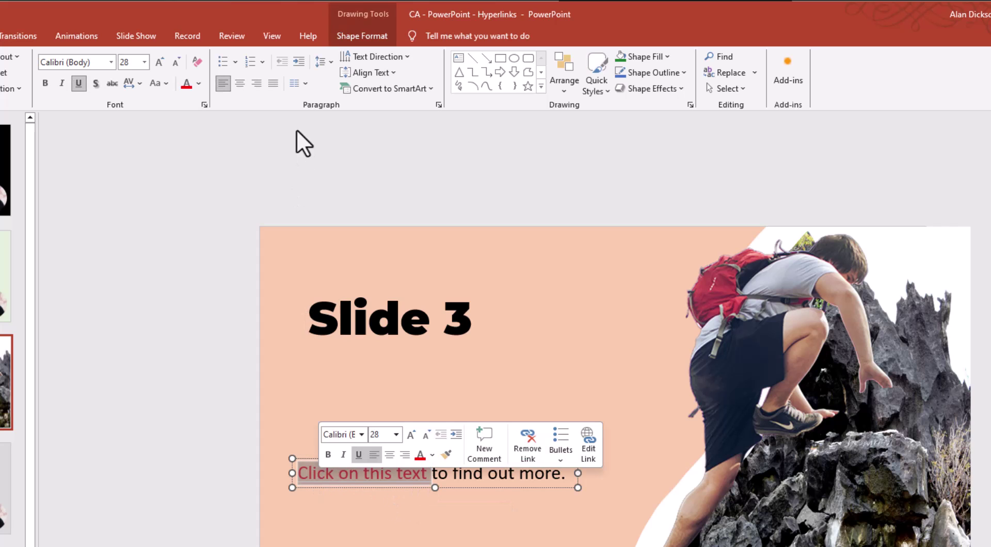
{"action": "left_click", "coordinate": [204, 105]}
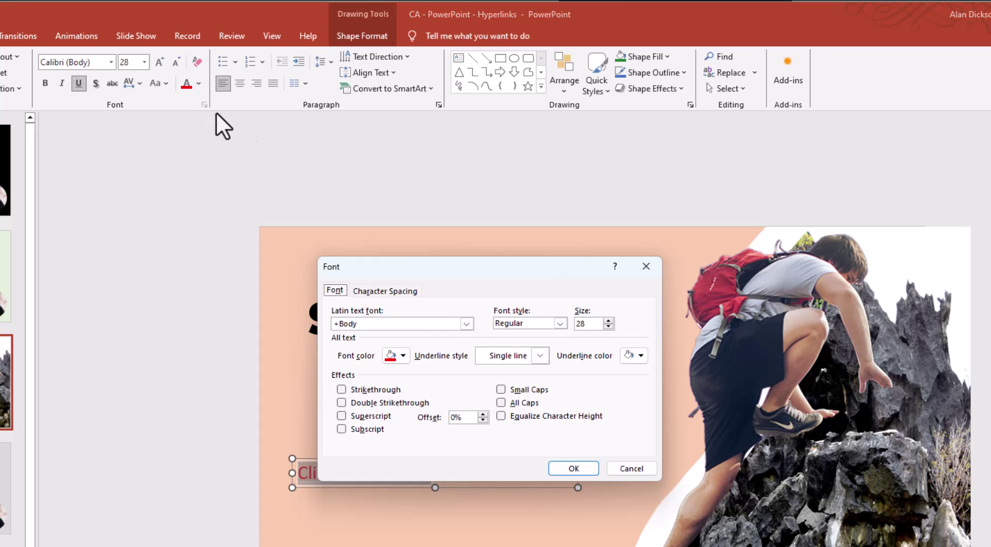
{"action": "left_click", "coordinate": [640, 356]}
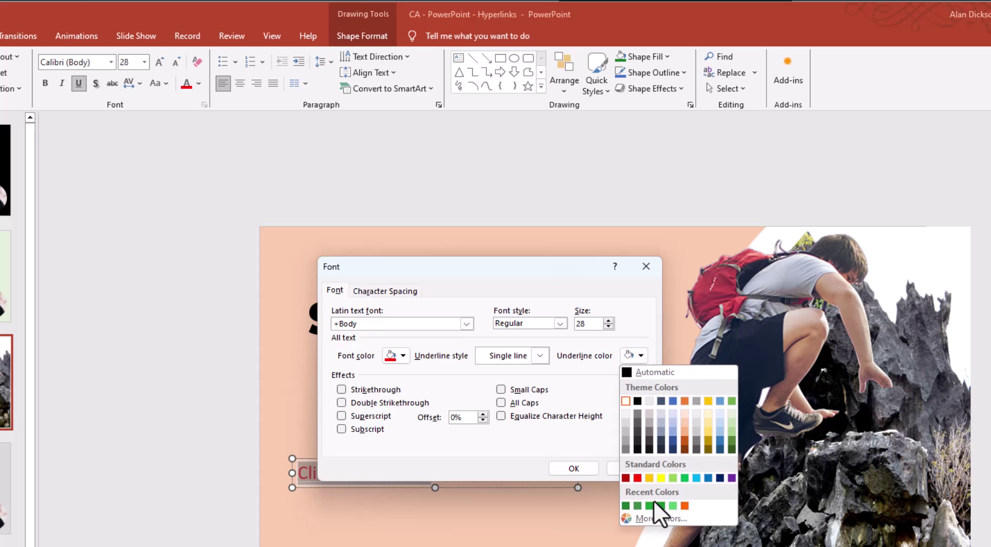
{"action": "left_click", "coordinate": [685, 422]}
{"action": "left_click", "coordinate": [585, 472]}
{"action": "left_click", "coordinate": [587, 476]}
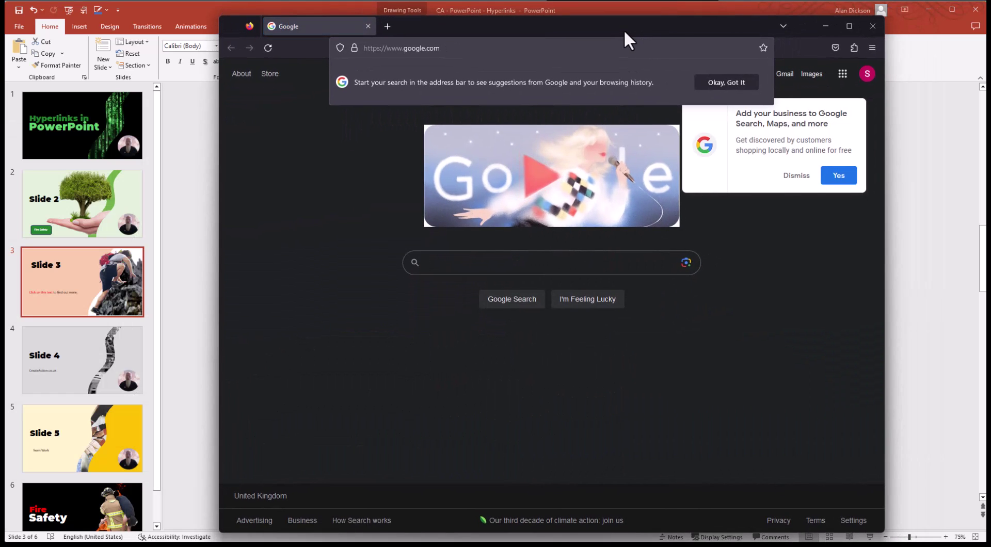
Dismiss the Firefox search tip and minimise the browser
{"action": "left_click", "coordinate": [828, 24]}
{"action": "left_click", "coordinate": [828, 24]}
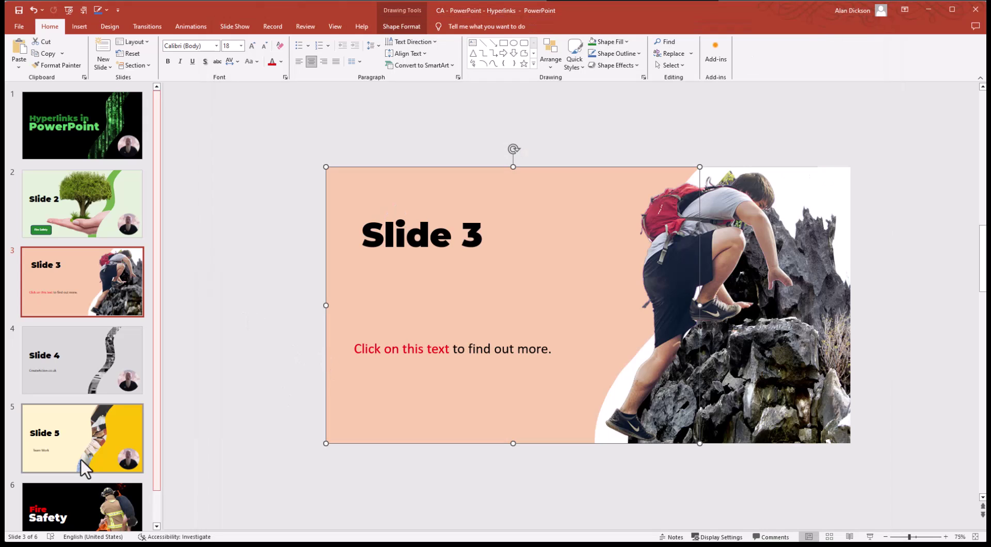
Go to slide 4 and select the CreateAction.co.uk text box, briefly checking slide 3
{"action": "left_click", "coordinate": [58, 357]}
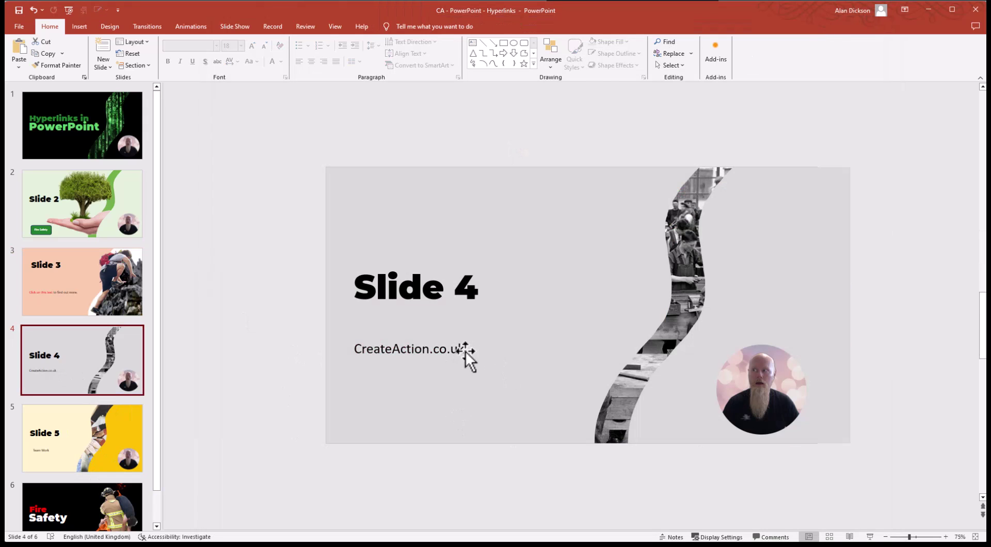
{"action": "left_click_drag", "start_coordinate": [461, 350], "coordinate": [348, 348]}
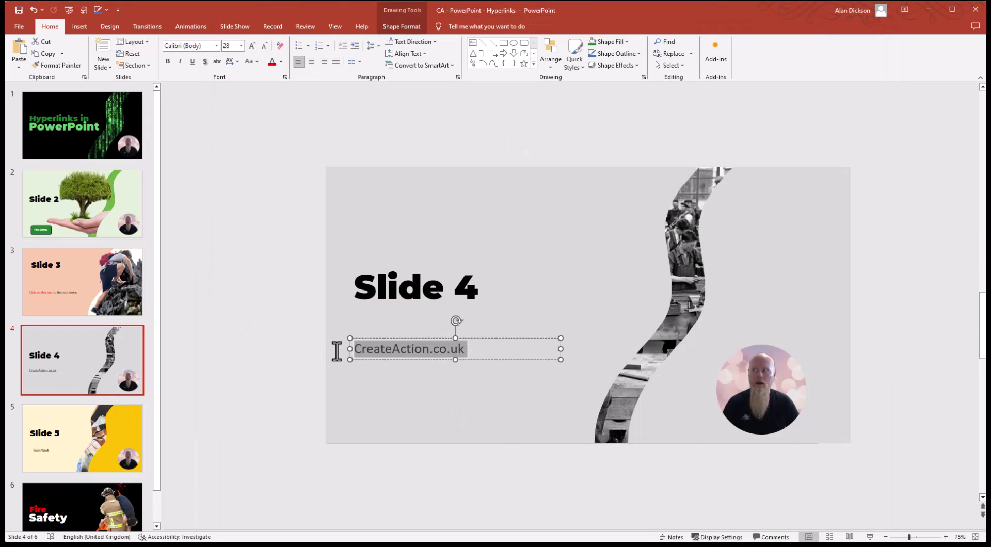
{"action": "left_click", "coordinate": [113, 310]}
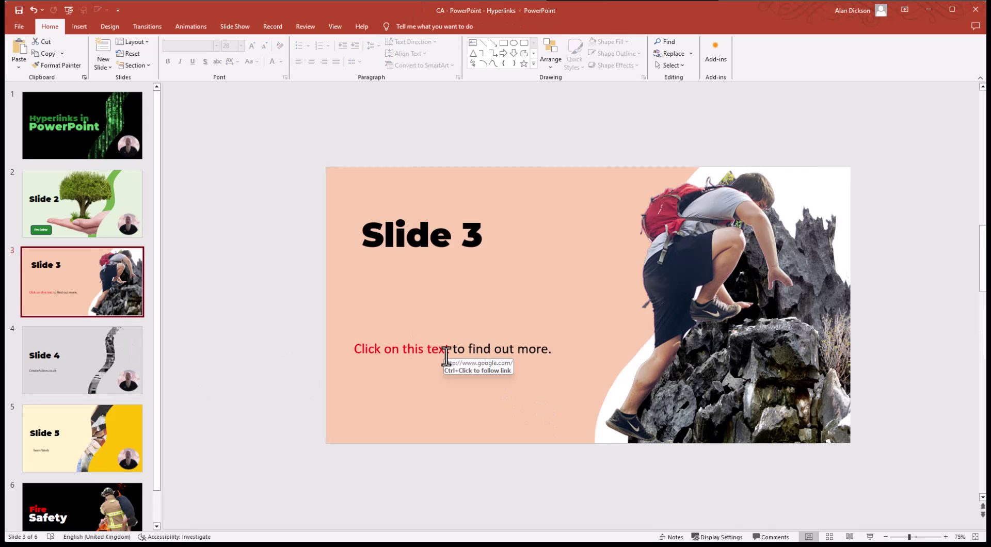
{"action": "left_click", "coordinate": [84, 359]}
{"action": "left_click", "coordinate": [452, 369]}
{"action": "left_click", "coordinate": [456, 349]}
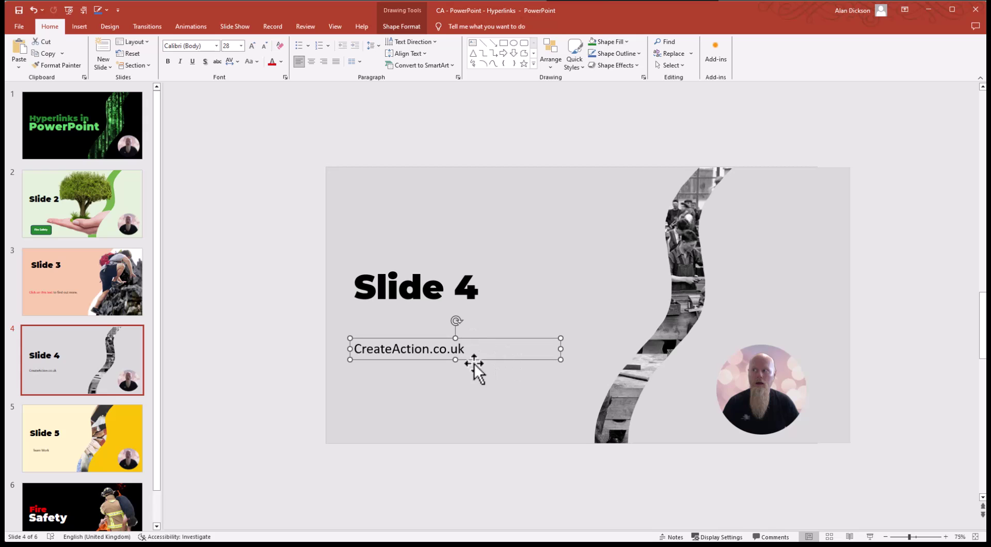
Select all of CreateAction.co.uk, open Hyperlink from its context menu, and switch to the browser
{"action": "left_click", "coordinate": [377, 402]}
{"action": "left_click", "coordinate": [462, 349]}
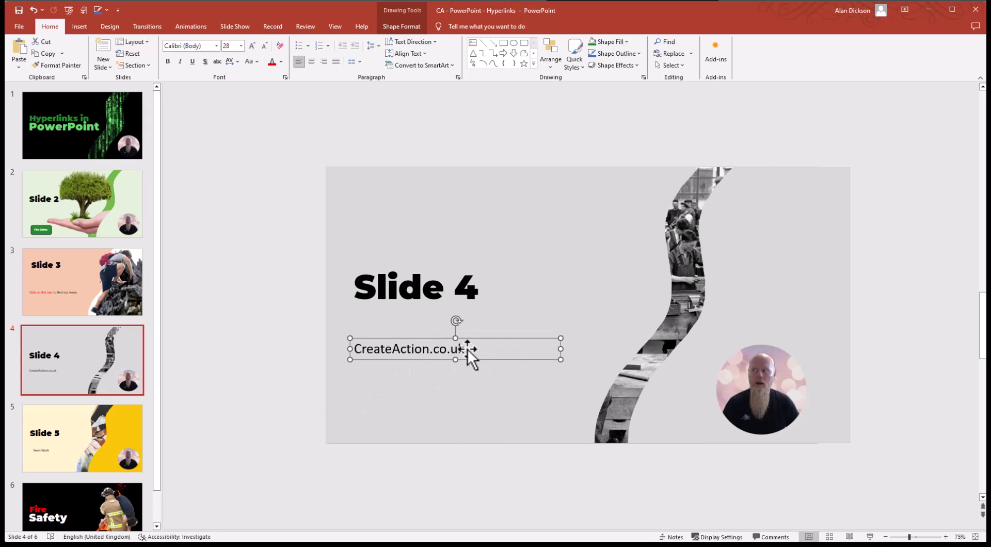
{"action": "left_click_drag", "start_coordinate": [461, 350], "coordinate": [349, 348]}
{"action": "right_click", "coordinate": [430, 354]}
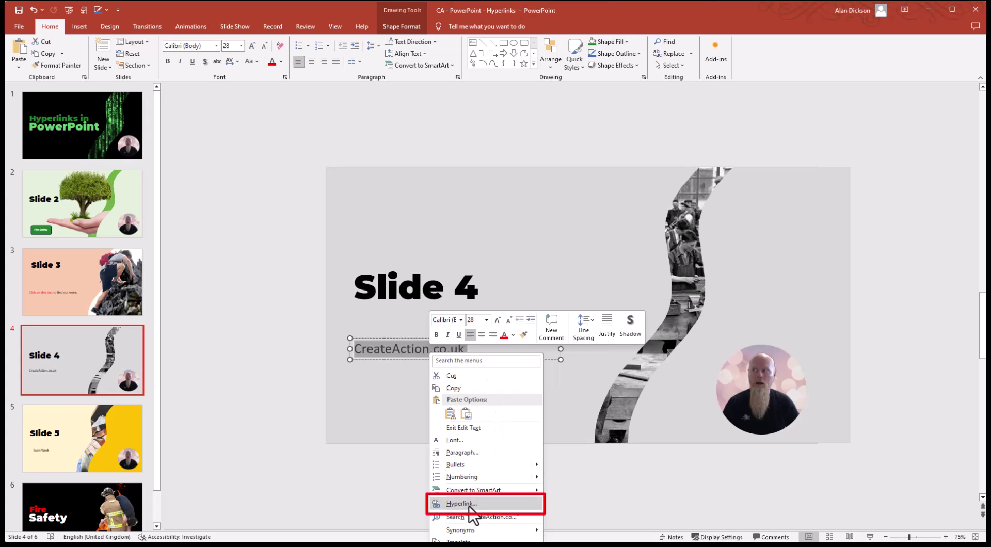
{"action": "left_click", "coordinate": [468, 504]}
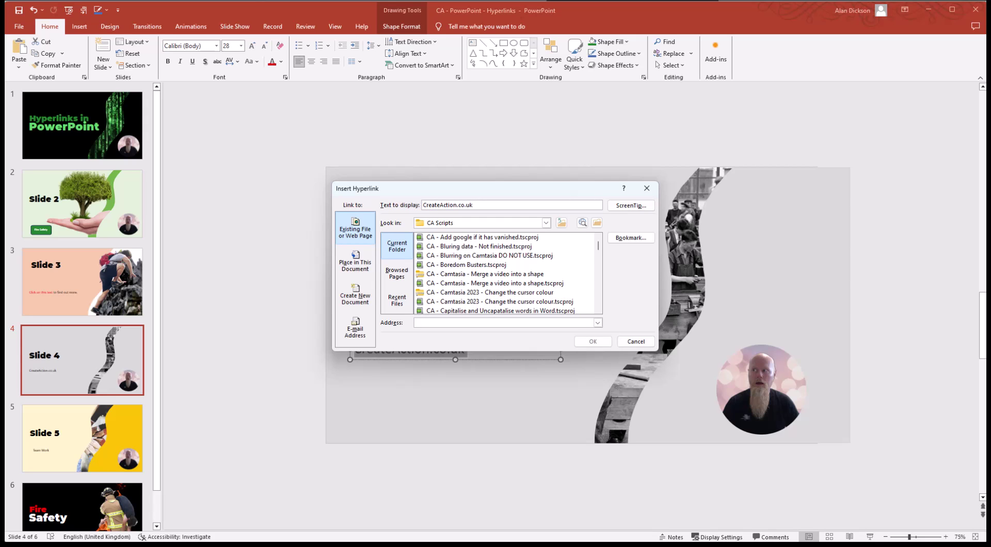
{"action": "key", "text": "alt+Tab"}
Load createaction.weebly.com in a new Chrome tab and paste its address into the link's Address box
{"action": "left_click", "coordinate": [143, 12]}
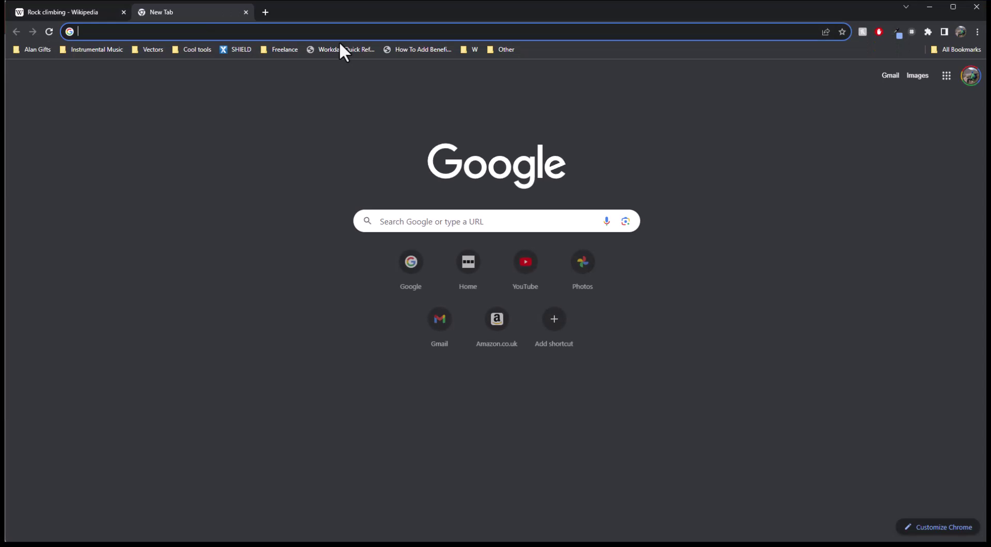
{"action": "type", "text": "w"}
{"action": "key", "text": "Return"}
{"action": "type", "text": "ww.createaction.weebly.com"}
{"action": "key", "text": "Return"}
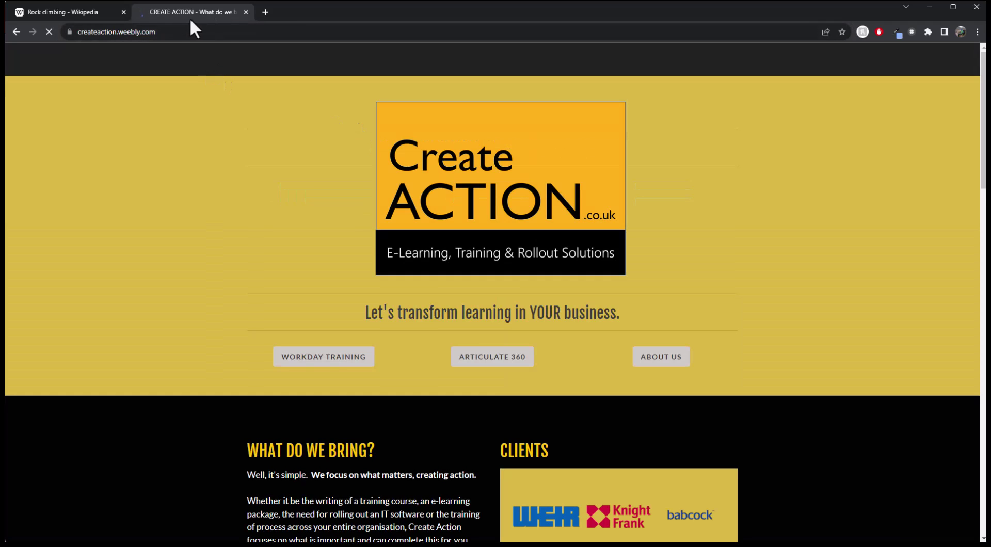
{"action": "left_click", "coordinate": [166, 32]}
{"action": "key", "text": "ctrl+c"}
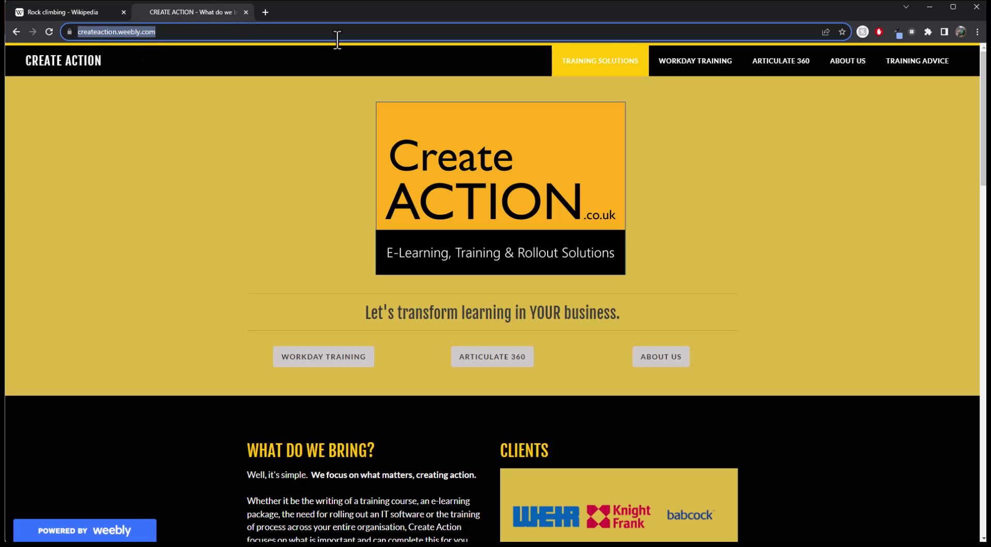
{"action": "left_click", "coordinate": [929, 7]}
{"action": "key", "text": "ctrl+v"}
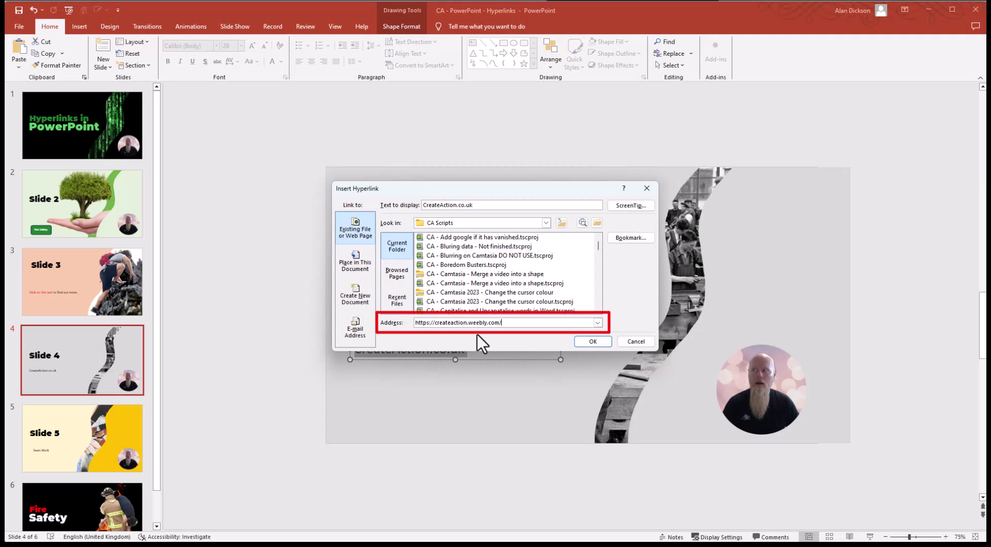
{"action": "left_click", "coordinate": [594, 342]}
{"action": "left_click", "coordinate": [376, 380]}
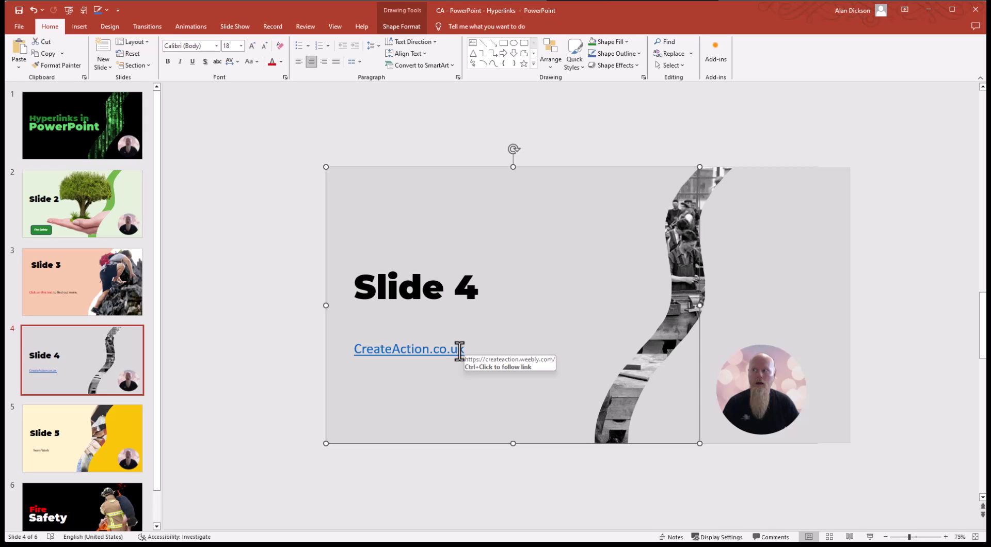
{"action": "left_click", "coordinate": [65, 438]}
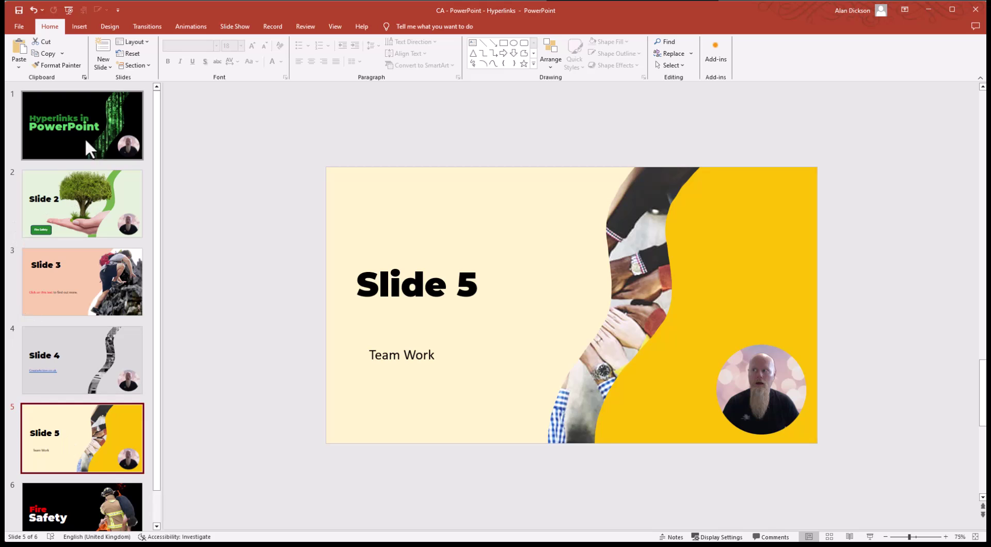
Select slide 2's Fire Safety button, view slide 6 (Fire Safety), then return to slide 2
{"action": "left_click", "coordinate": [66, 204]}
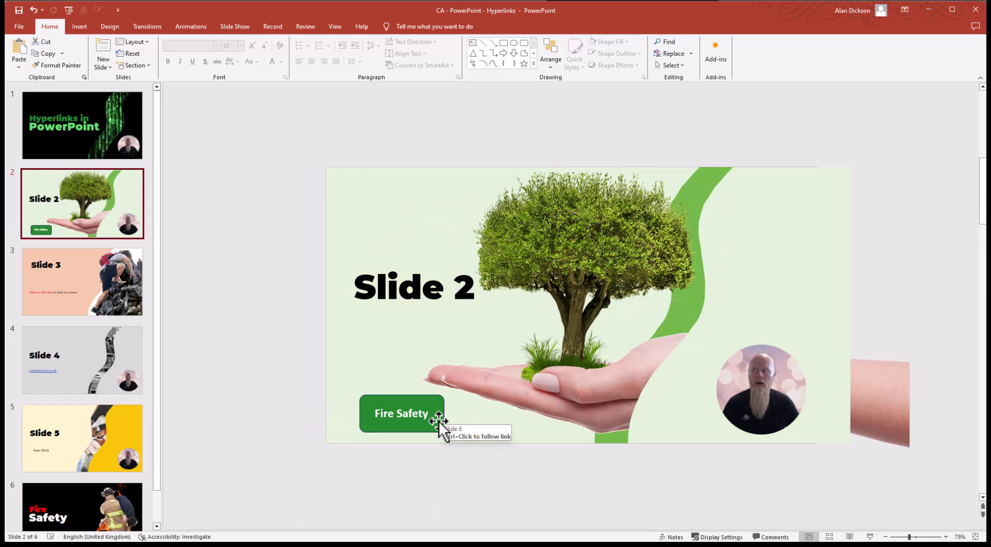
{"action": "mouse_move", "coordinate": [435, 421]}
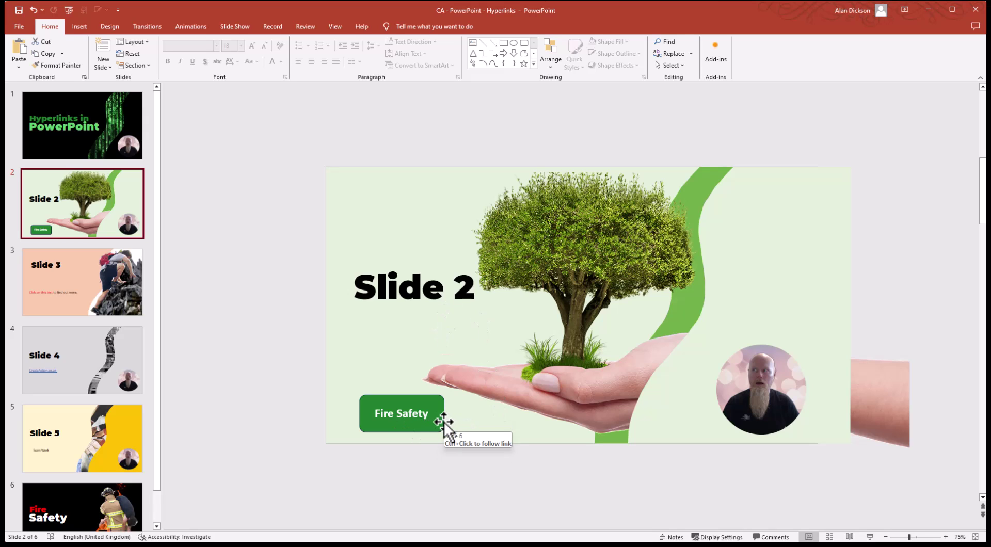
{"action": "left_click", "coordinate": [441, 421]}
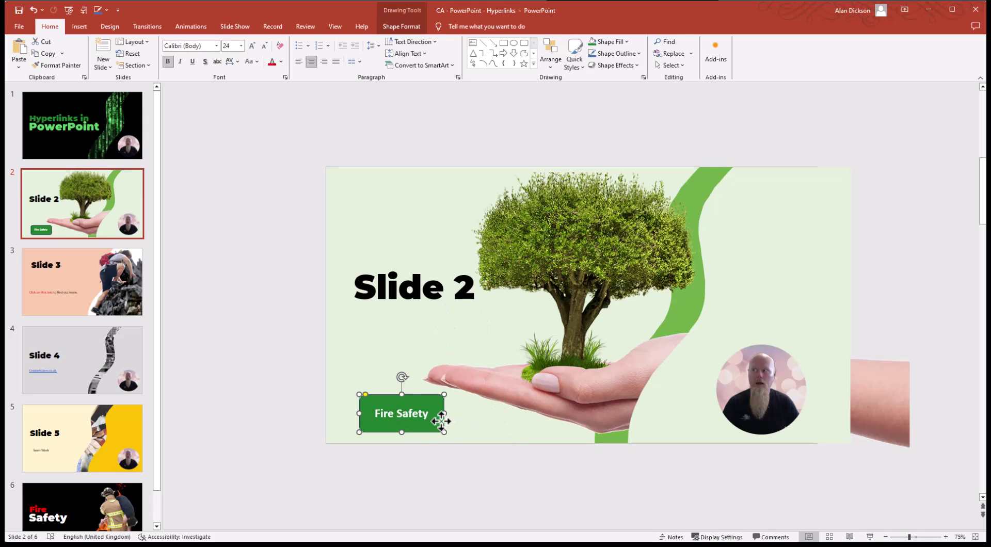
{"action": "scroll", "coordinate": [103, 384], "scroll_direction": "down", "scroll_amount": 1}
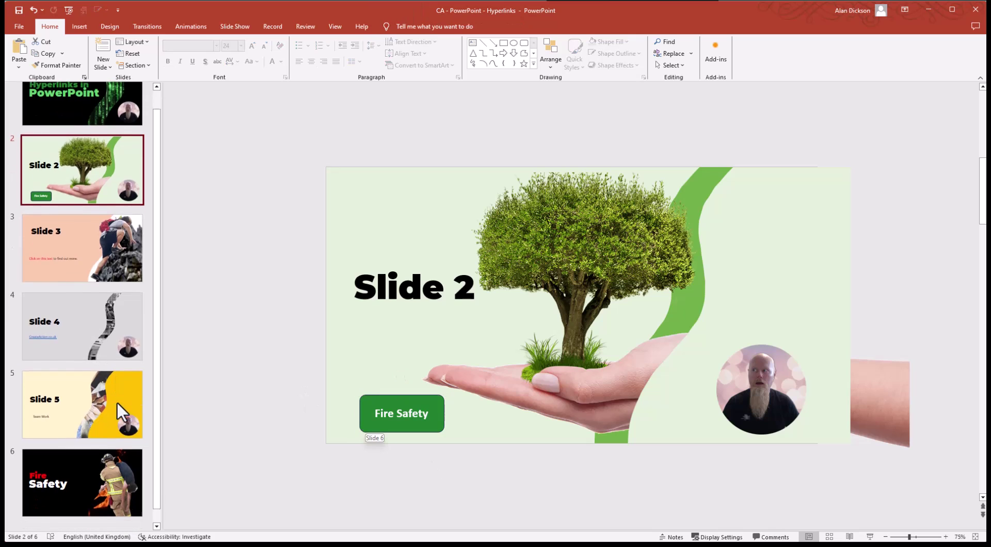
{"action": "left_click", "coordinate": [67, 485]}
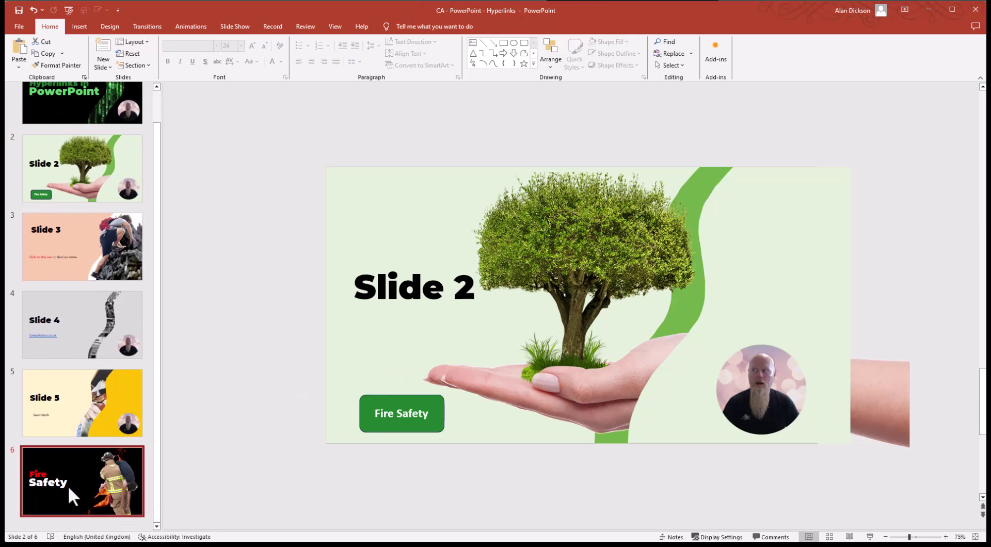
{"action": "left_click", "coordinate": [61, 187]}
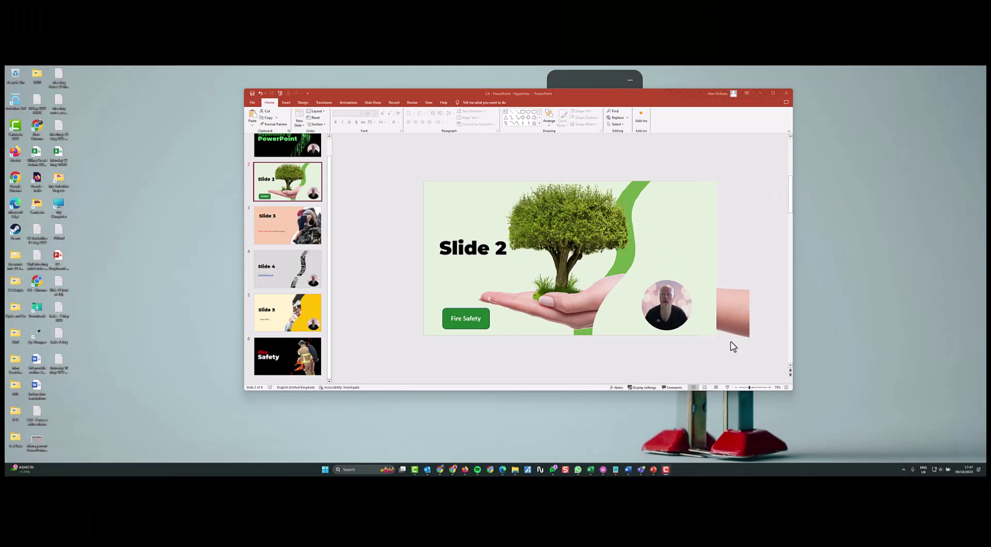
Run the show from slide 2, follow the Fire Safety button to slide 6, then exit
{"action": "left_click", "coordinate": [727, 387]}
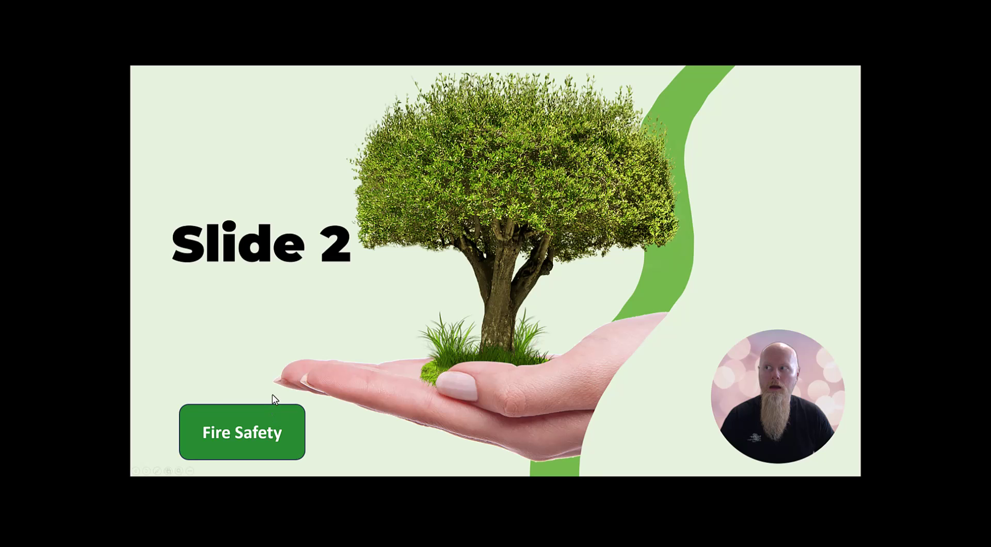
{"action": "left_click", "coordinate": [267, 423]}
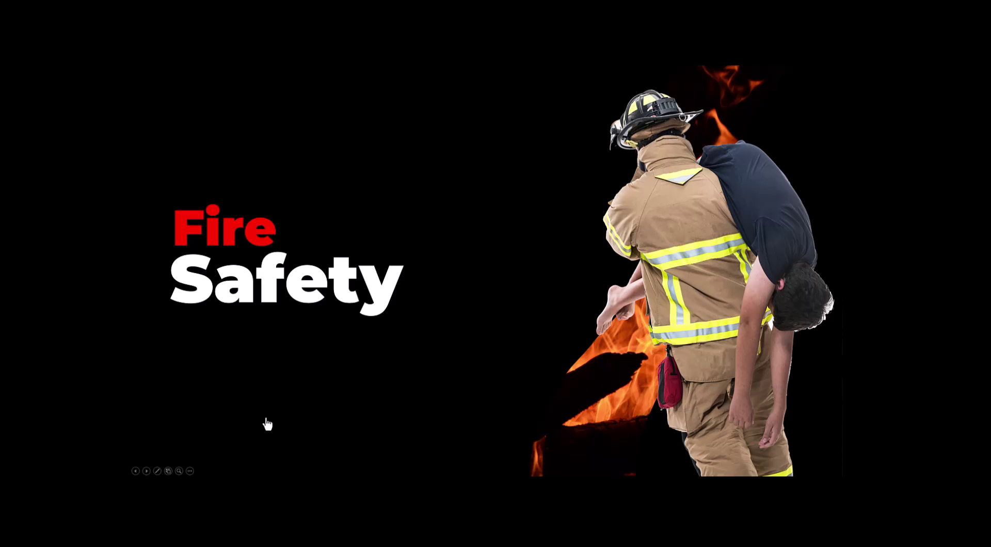
{"action": "key", "text": "Escape"}
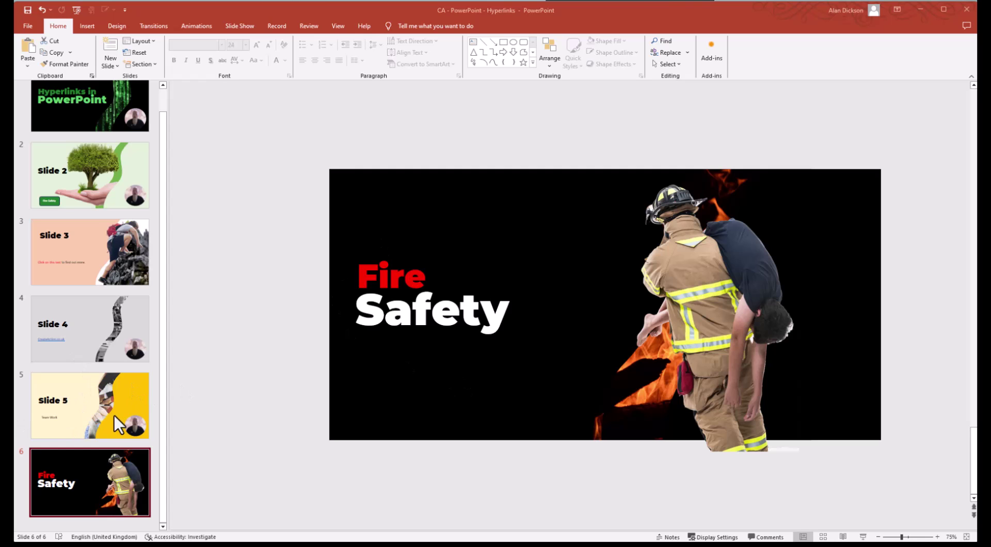
Retitle slide 5 as 'Team Work', then bring slide 2 back up for editing
{"action": "left_click", "coordinate": [77, 407]}
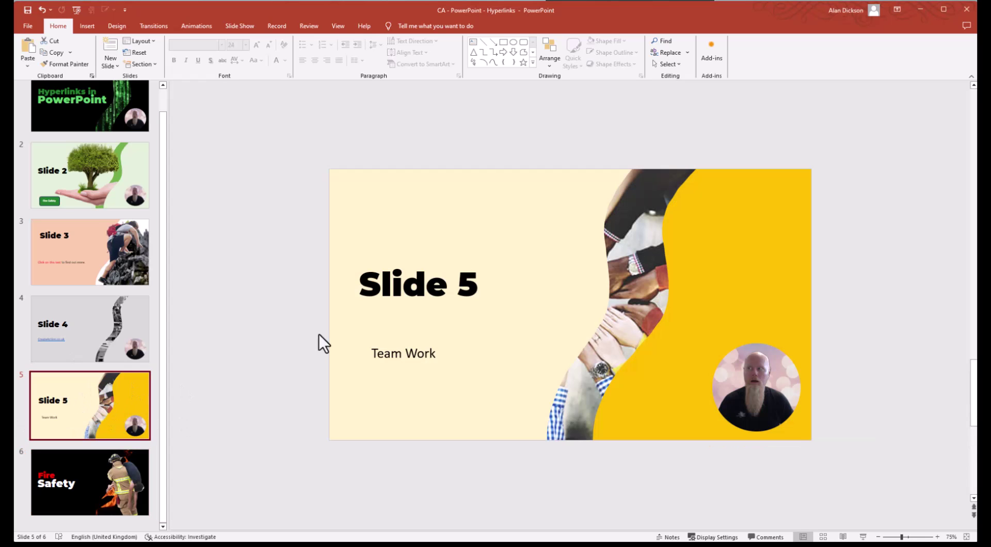
{"action": "triple_click", "coordinate": [394, 281]}
{"action": "type", "text": "Teamk"}
{"action": "key", "text": "BackSpace"}
{"action": "type", "text": "Work"}
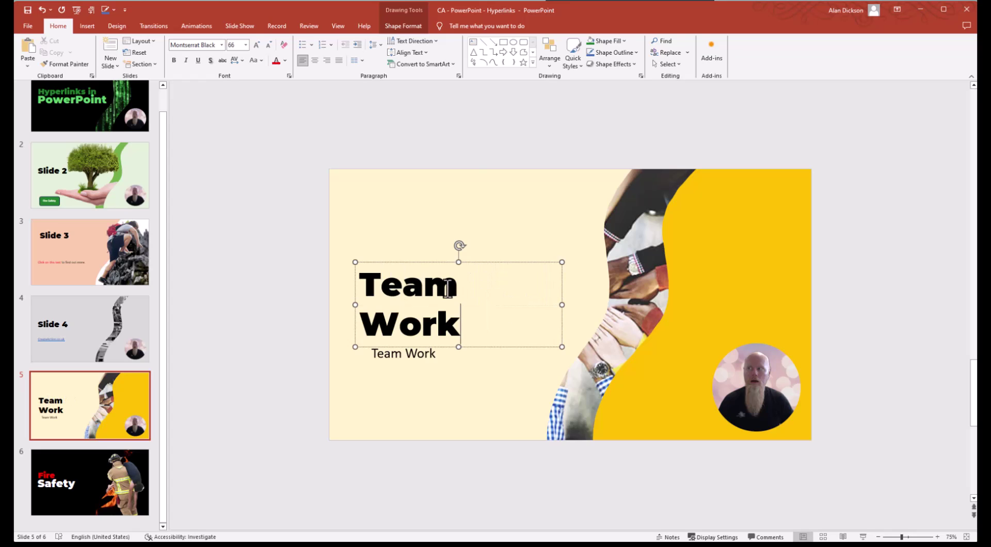
{"action": "left_click", "coordinate": [484, 401]}
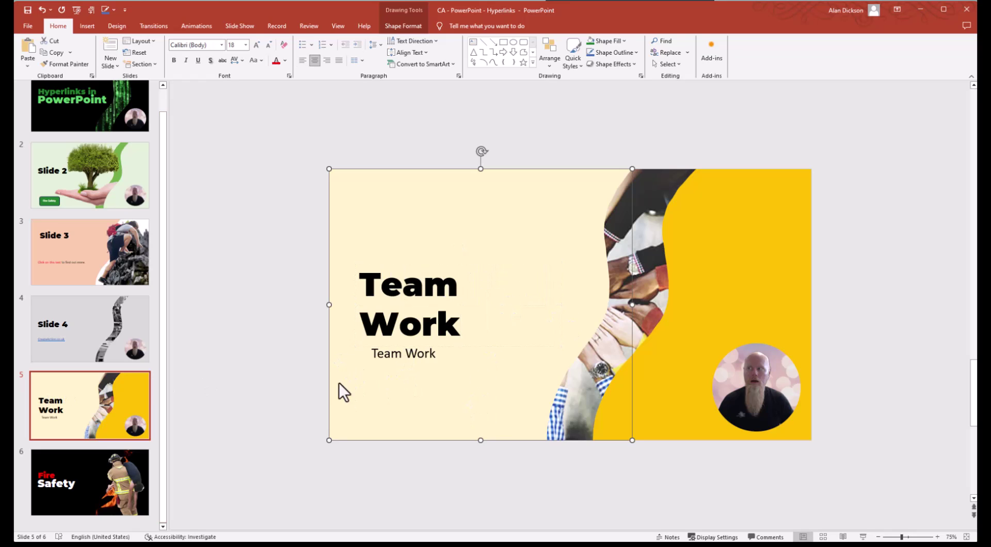
{"action": "left_click", "coordinate": [105, 190]}
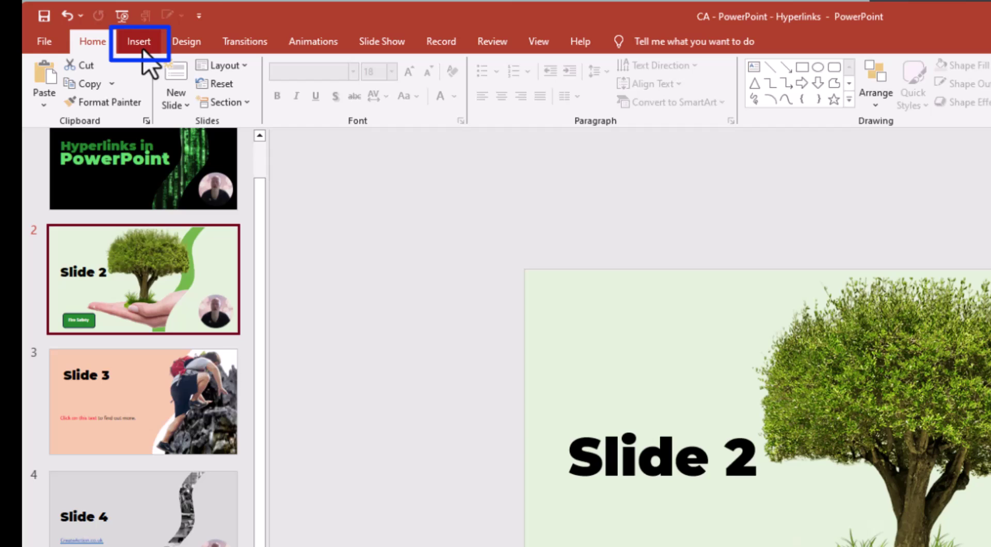
Draw a rounded rectangle below the slide 2 title, sized like Fire Safety, labelled 'Team Work'
{"action": "left_click", "coordinate": [141, 47]}
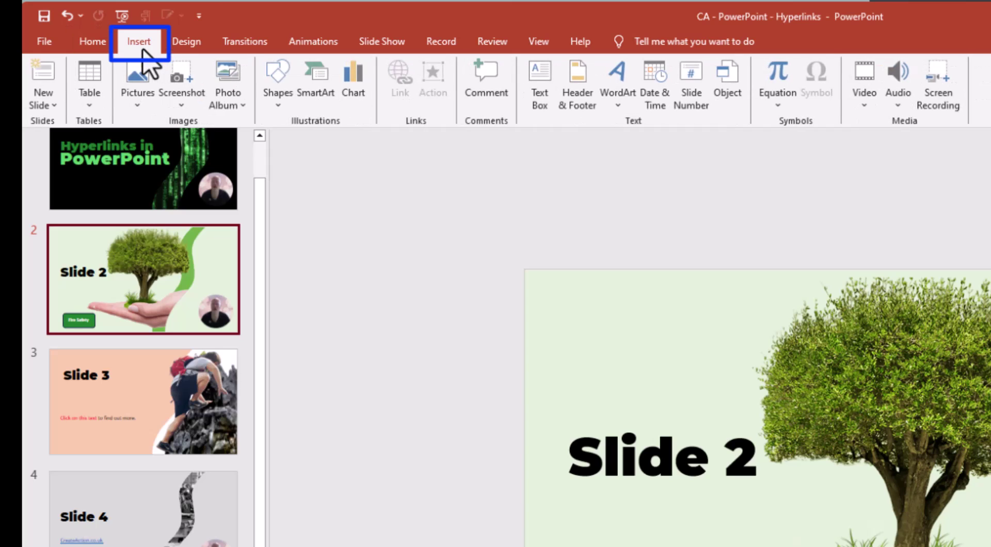
{"action": "left_click", "coordinate": [280, 106]}
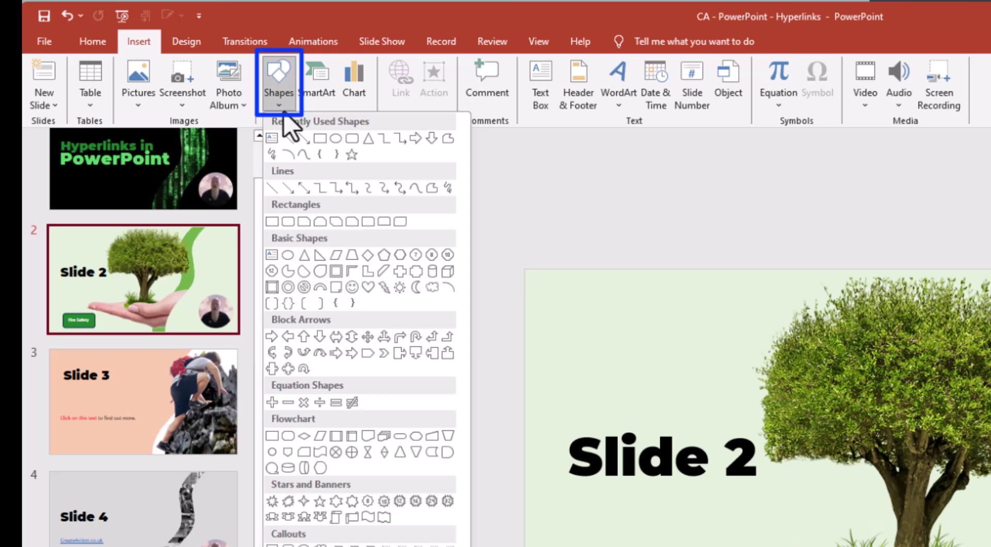
{"action": "left_click", "coordinate": [354, 141]}
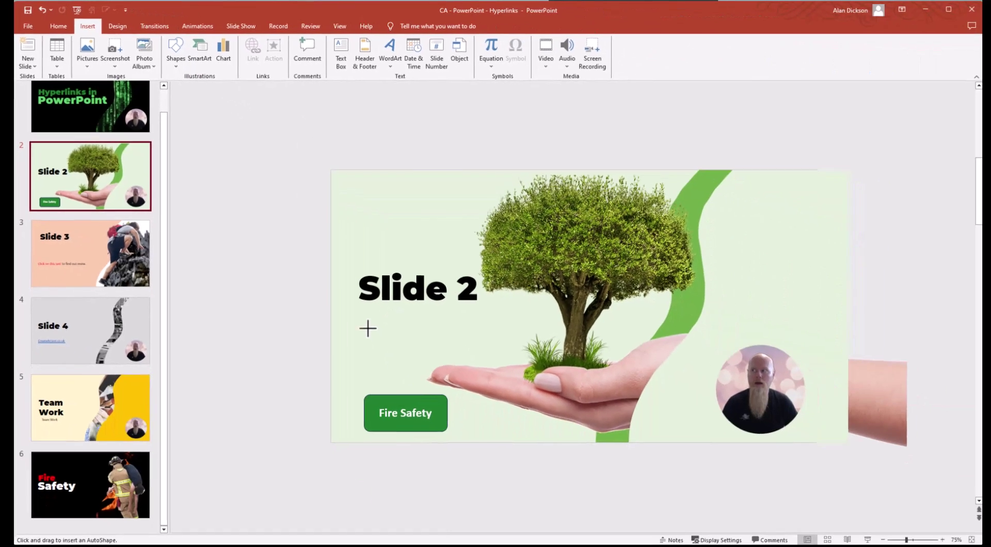
{"action": "left_click_drag", "start_coordinate": [576, 516], "coordinate": [686, 546]}
{"action": "left_click_drag", "start_coordinate": [432, 350], "coordinate": [442, 364]}
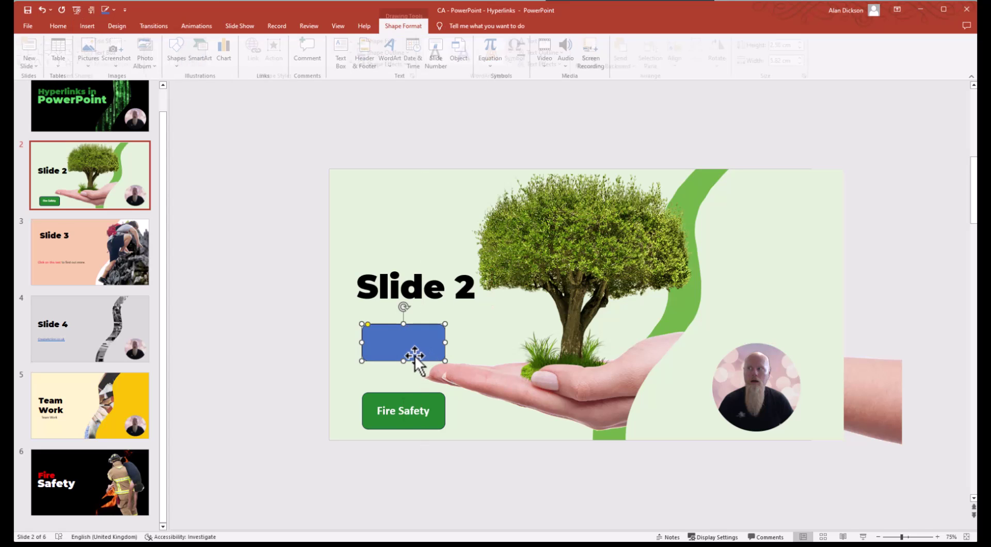
{"action": "type", "text": "Team Work"}
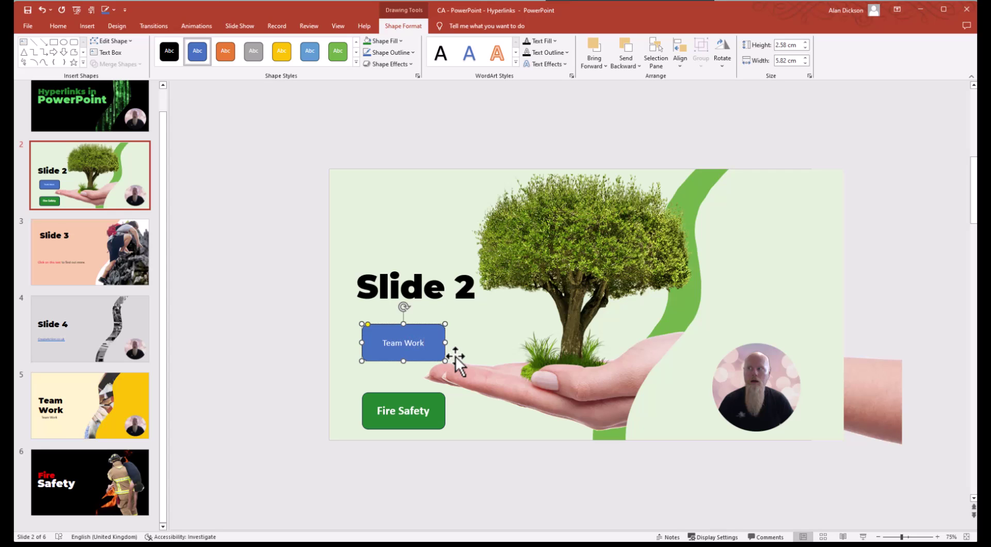
Enlarge the Team Work button's text to 28 pt
{"action": "key", "text": "Escape"}
{"action": "triple_click", "coordinate": [422, 345]}
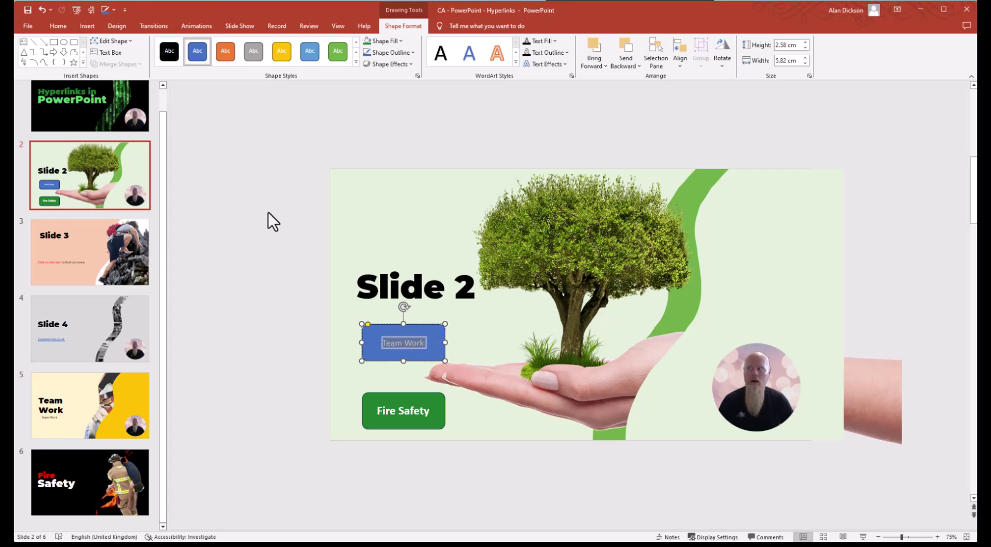
{"action": "left_click", "coordinate": [57, 26]}
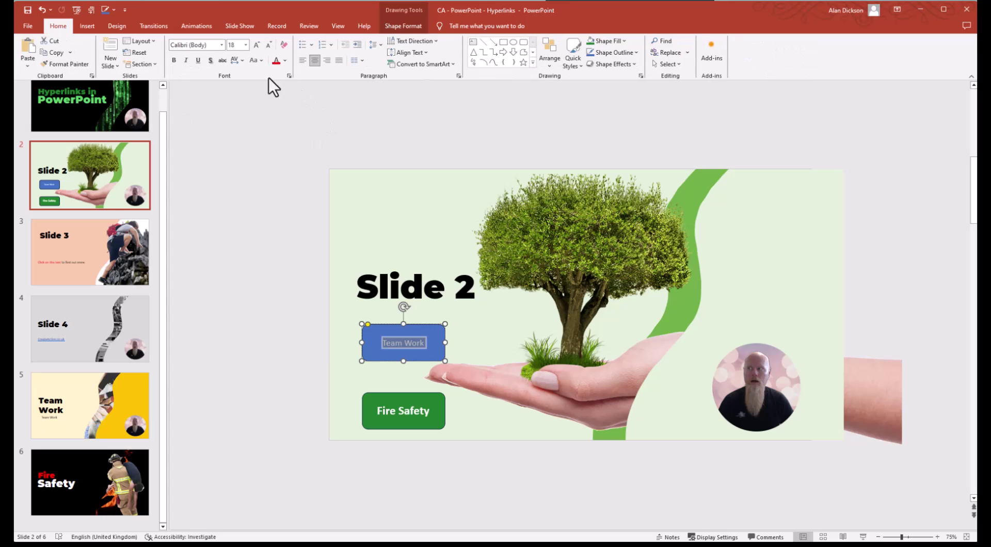
{"action": "left_click", "coordinate": [256, 45]}
{"action": "left_click", "coordinate": [256, 45]}
{"action": "left_click", "coordinate": [256, 44]}
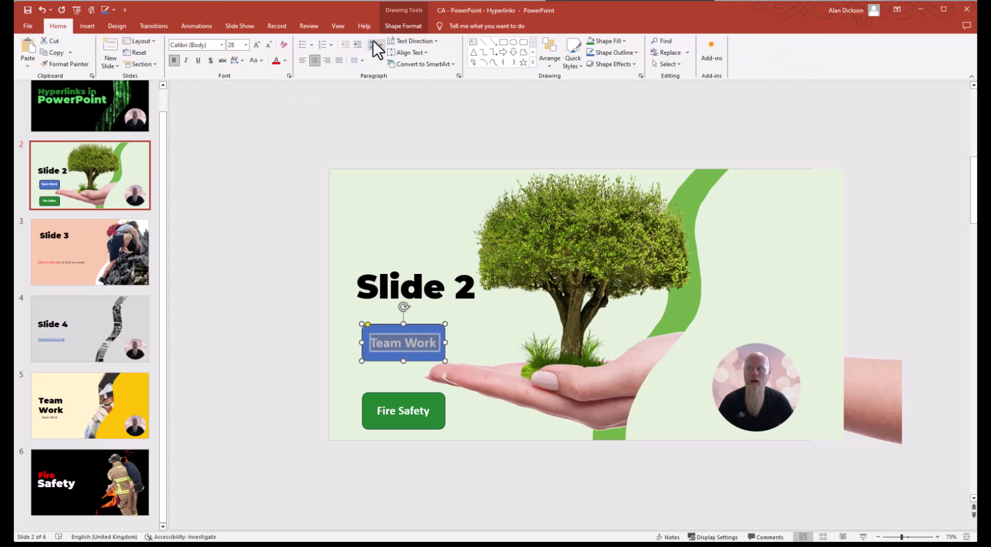
Fill the Team Work button orange
{"action": "left_click", "coordinate": [403, 26]}
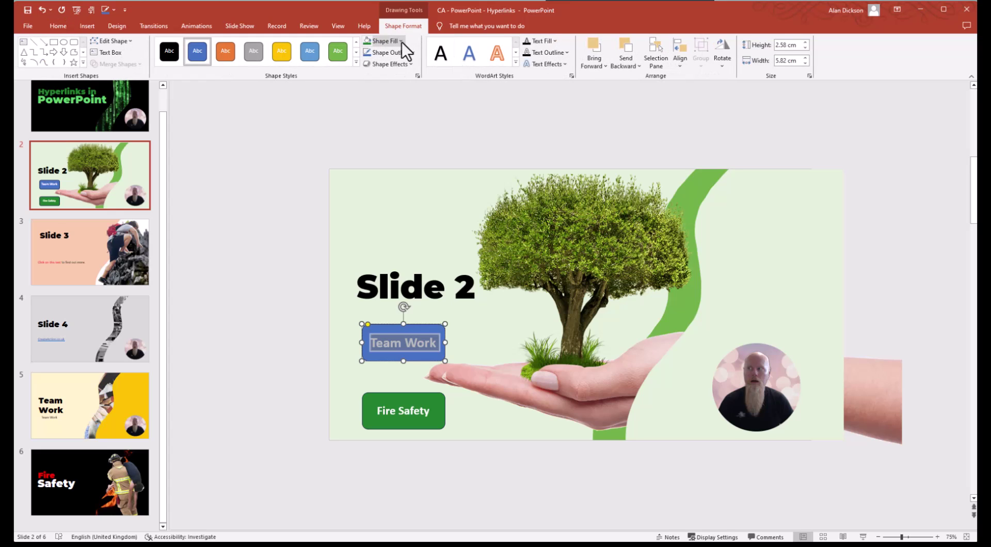
{"action": "left_click", "coordinate": [401, 41]}
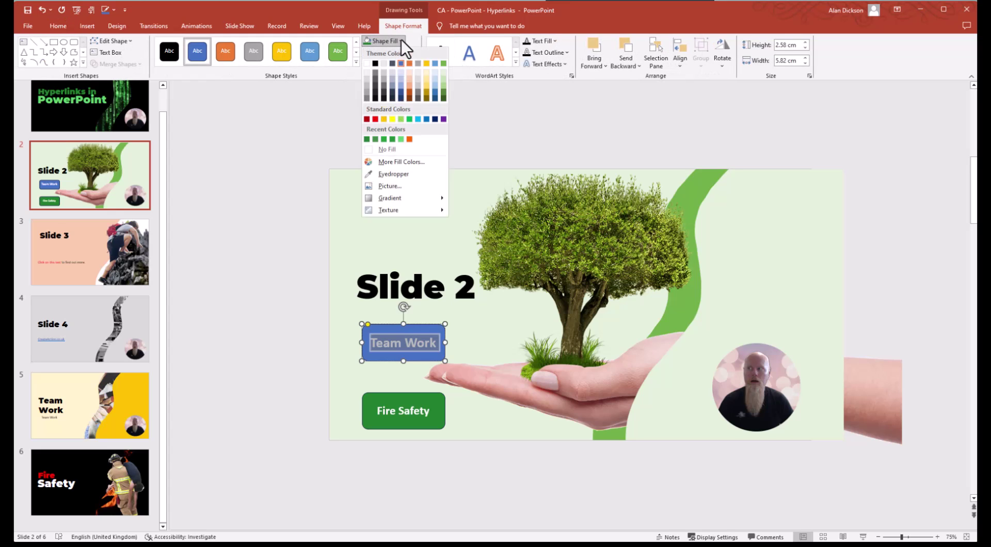
{"action": "left_click", "coordinate": [409, 140]}
{"action": "left_click", "coordinate": [339, 144]}
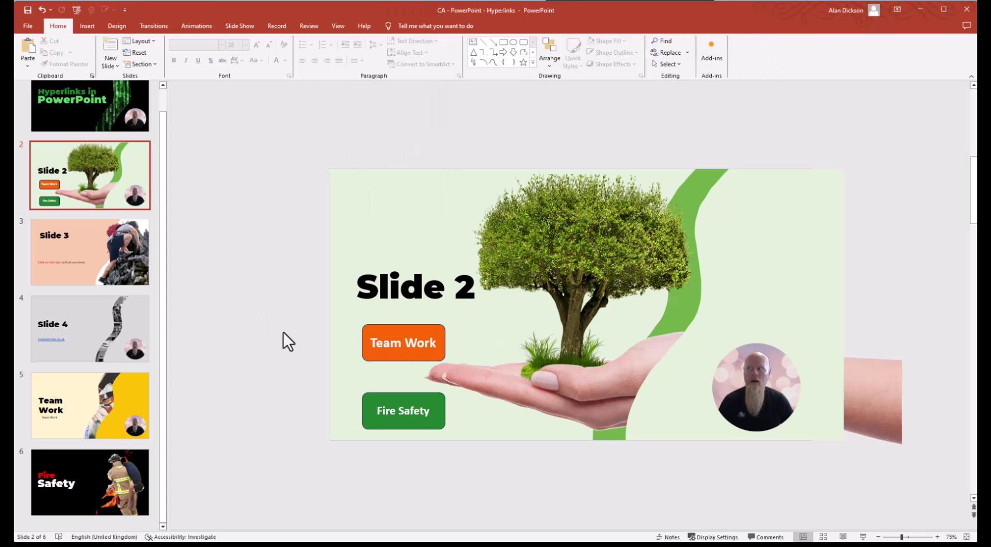
{"action": "left_click", "coordinate": [419, 326]}
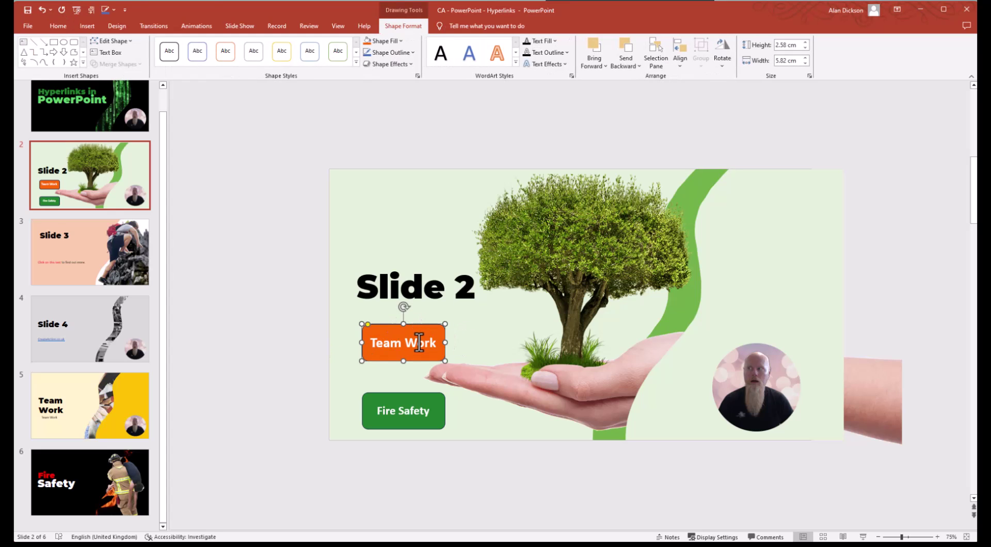
{"action": "left_click", "coordinate": [331, 345]}
{"action": "left_click", "coordinate": [432, 338]}
Add an outer drop shadow to the Team Work button
{"action": "left_click", "coordinate": [411, 64]}
{"action": "mouse_move", "coordinate": [420, 104]}
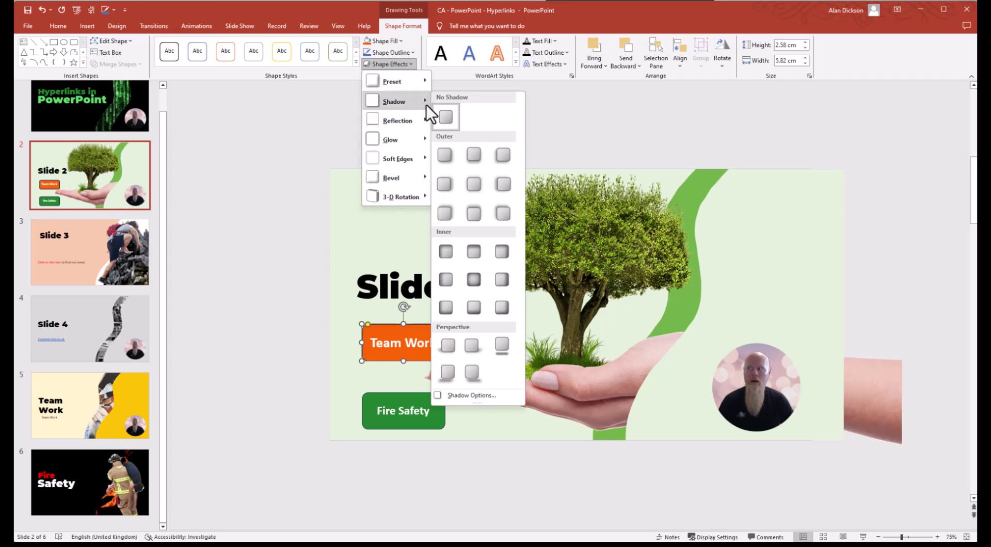
{"action": "left_click", "coordinate": [444, 155]}
{"action": "left_click", "coordinate": [239, 354]}
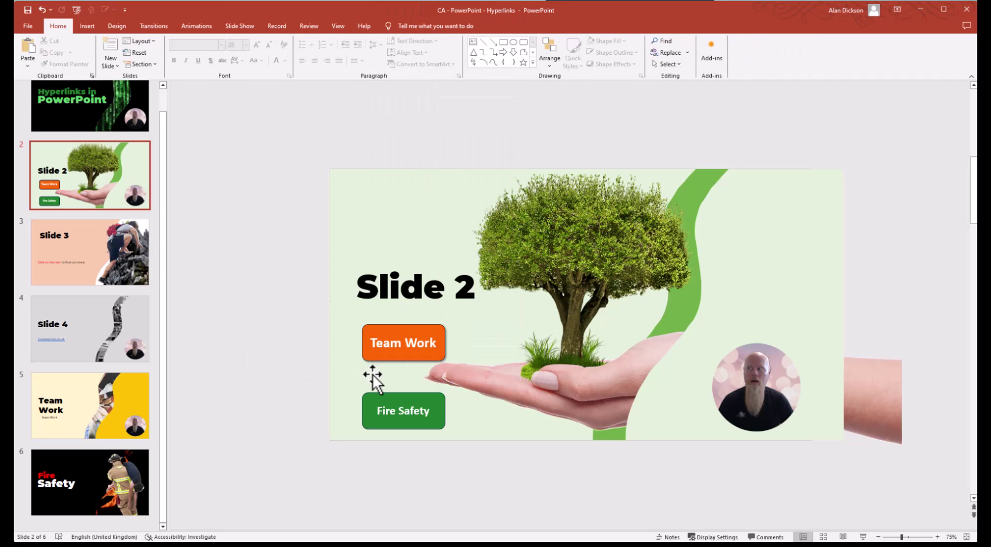
{"action": "left_click", "coordinate": [441, 338]}
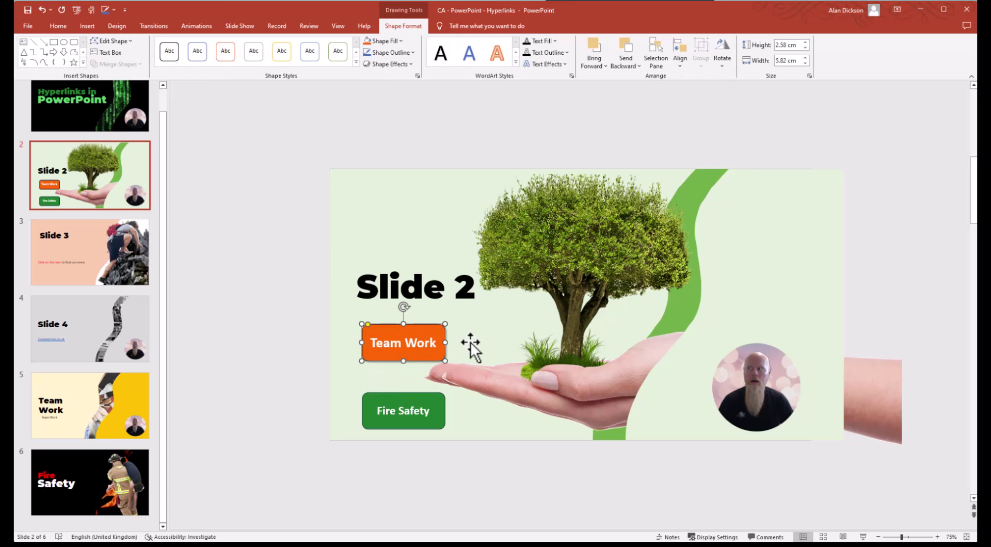
{"action": "left_click", "coordinate": [301, 341]}
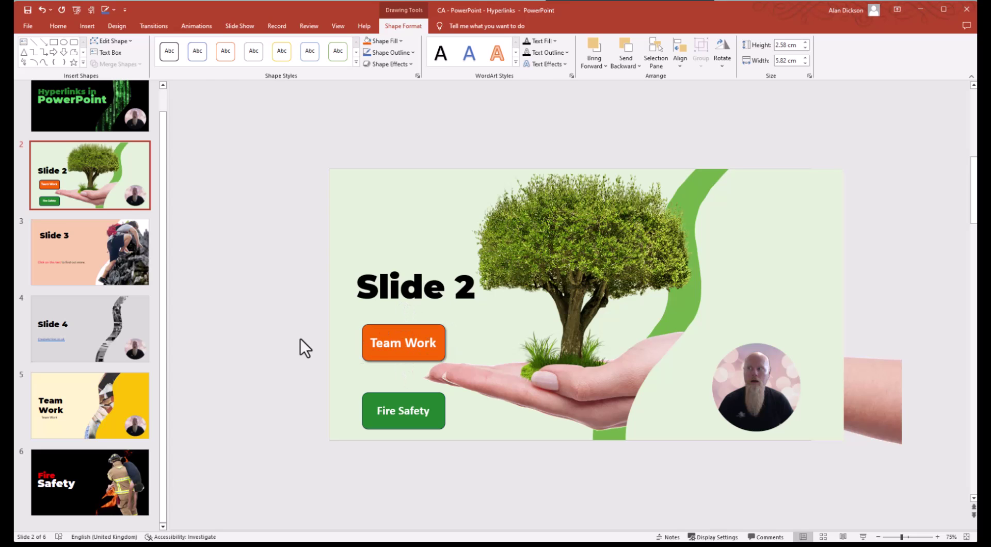
{"action": "left_click", "coordinate": [416, 342]}
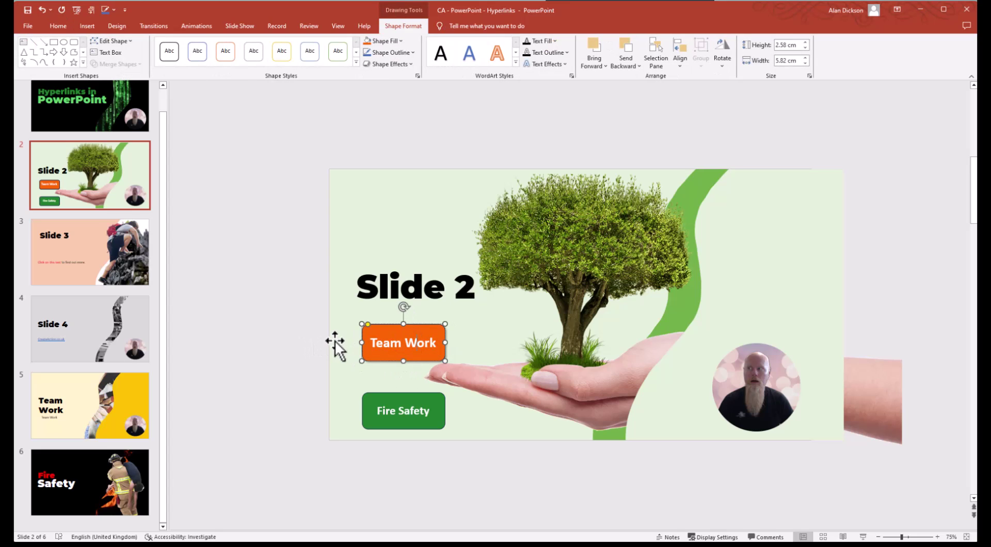
{"action": "left_click", "coordinate": [335, 346]}
{"action": "left_click", "coordinate": [412, 332]}
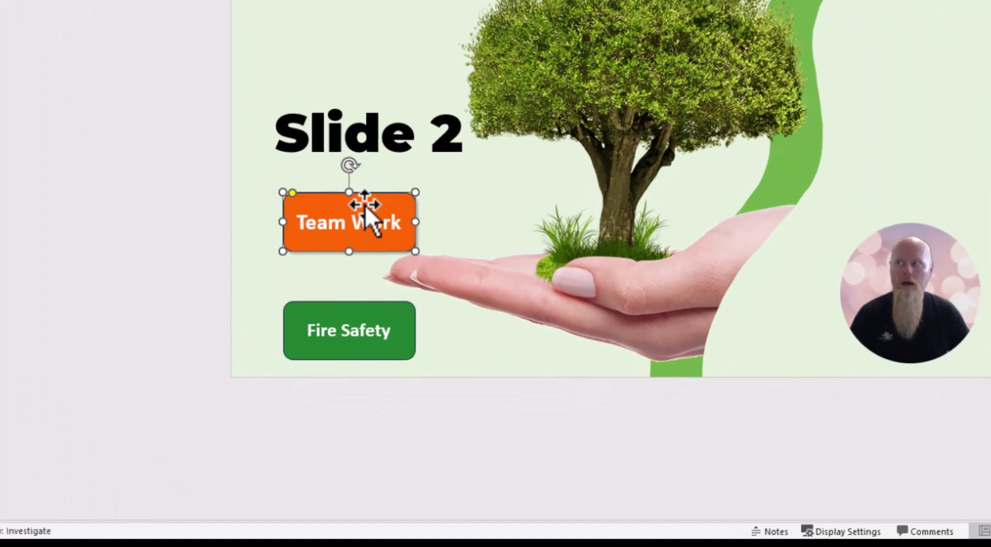
Hyperlink the Team Work button to Slide 5 as a place in this document
{"action": "right_click", "coordinate": [364, 203]}
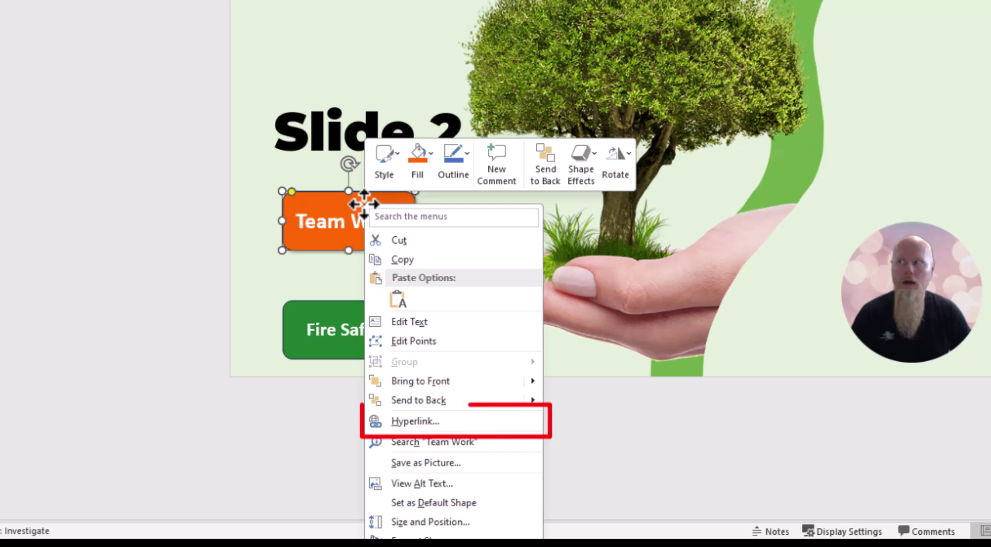
{"action": "left_click", "coordinate": [435, 421]}
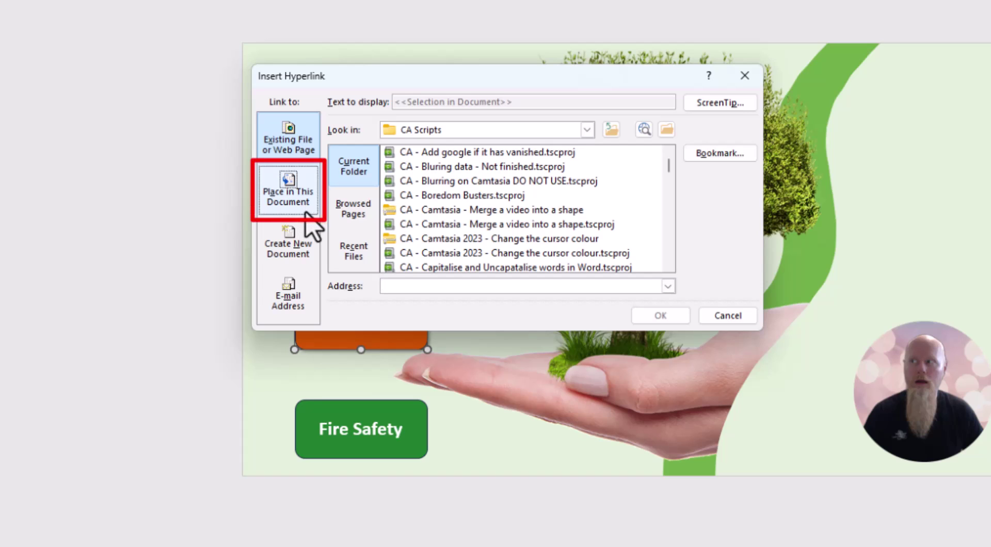
{"action": "left_click", "coordinate": [305, 211]}
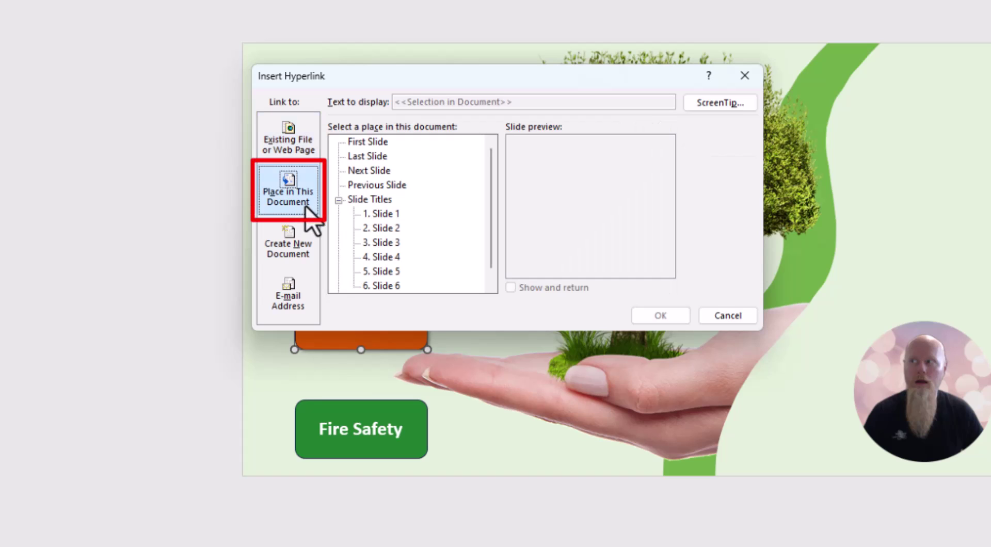
{"action": "left_click", "coordinate": [381, 143]}
{"action": "left_click", "coordinate": [380, 160]}
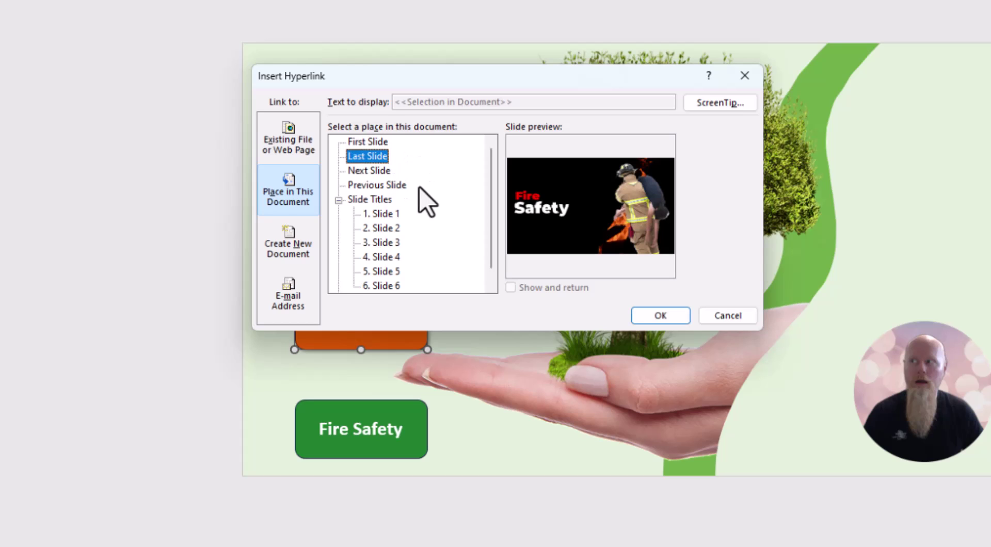
{"action": "left_click", "coordinate": [387, 171]}
{"action": "left_click", "coordinate": [389, 187]}
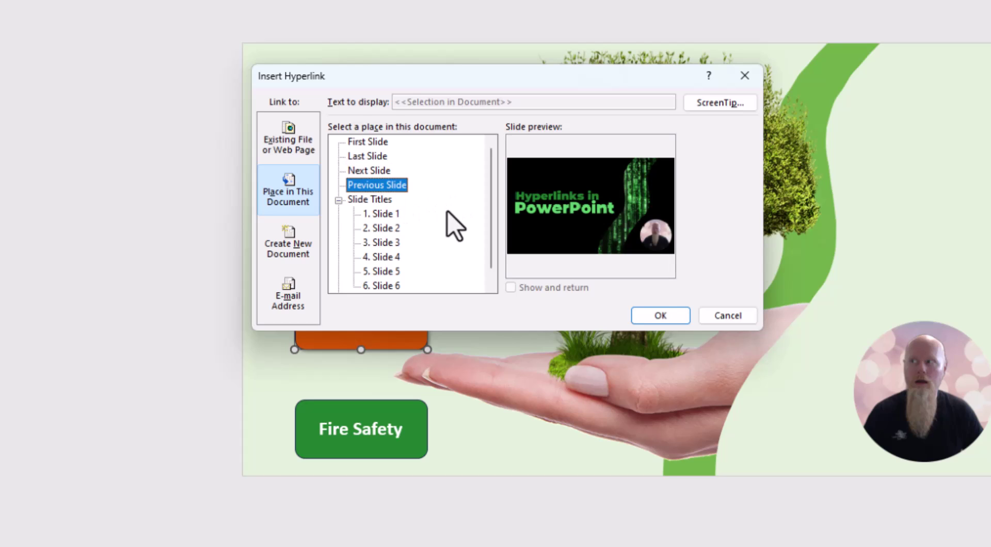
{"action": "scroll", "coordinate": [444, 227], "scroll_direction": "down", "scroll_amount": 1}
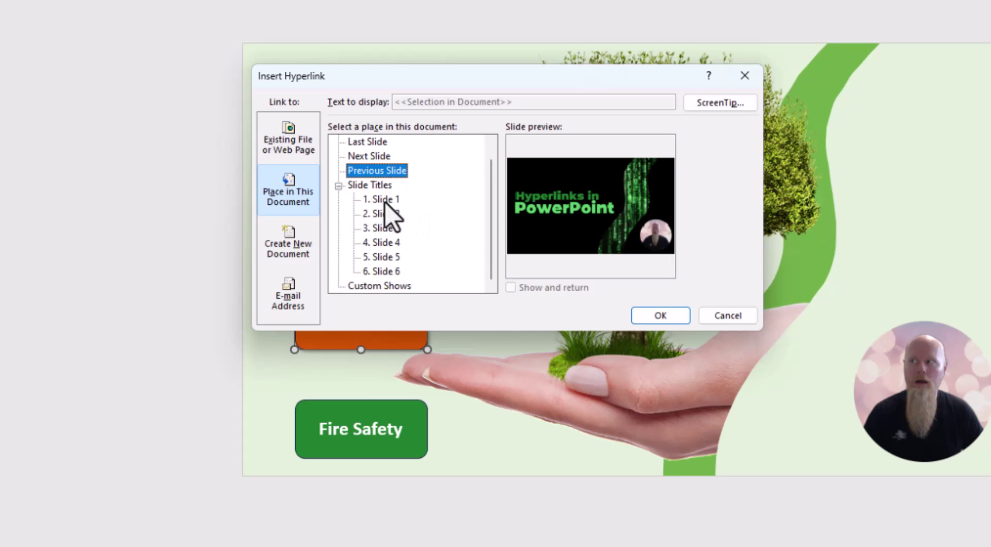
{"action": "left_click", "coordinate": [391, 242]}
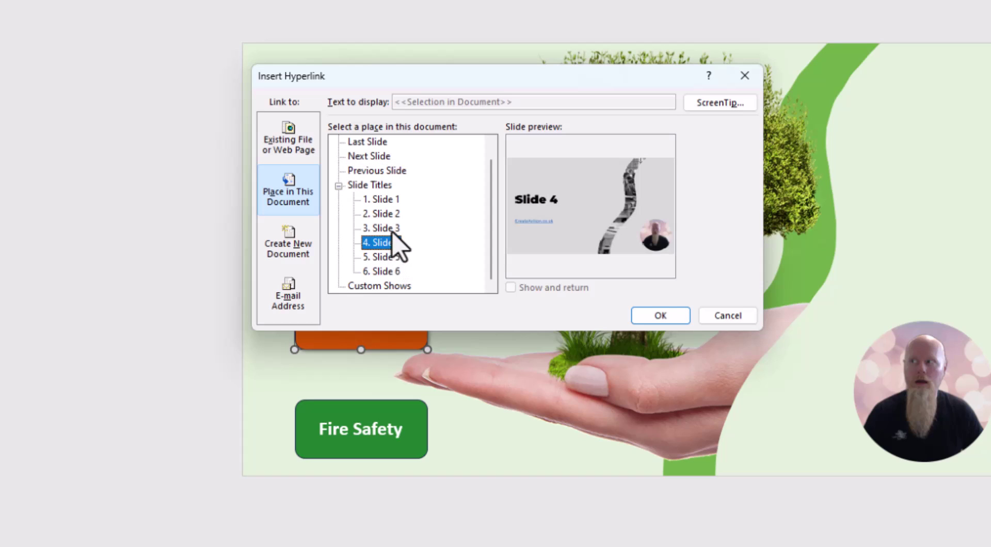
{"action": "left_click", "coordinate": [395, 258]}
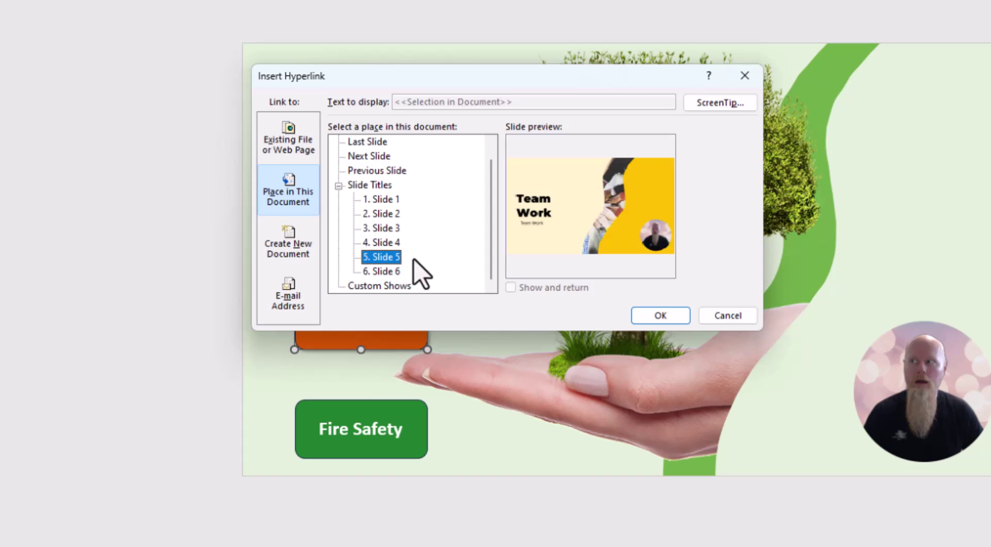
{"action": "left_click", "coordinate": [661, 315]}
{"action": "left_click", "coordinate": [150, 365]}
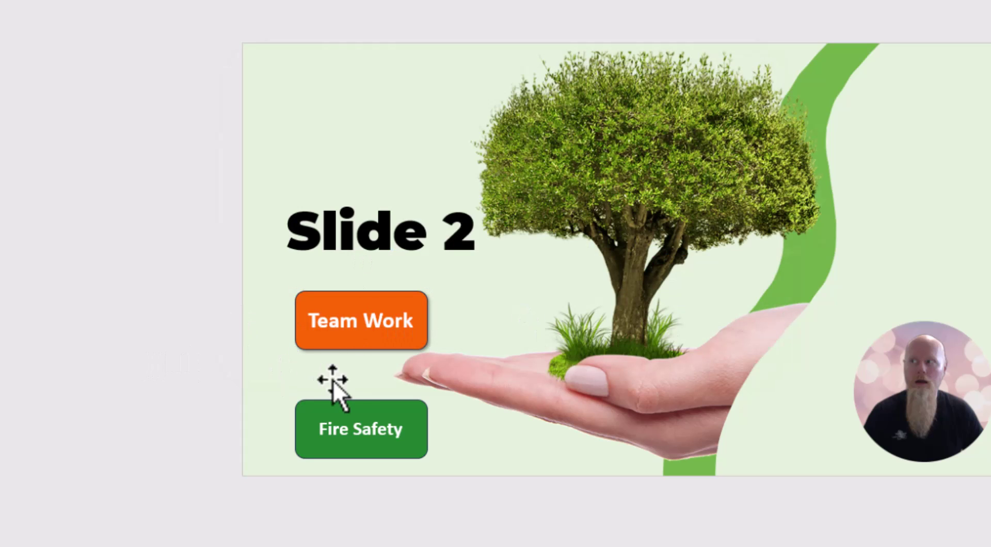